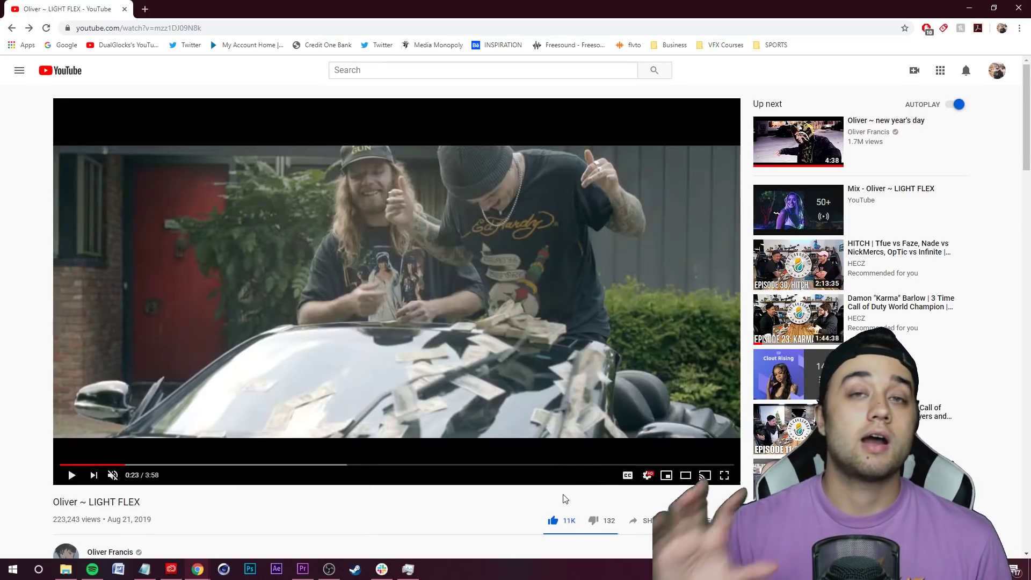
Switch to Premiere Pro and play the opening of Sequence 01 from its start.
left_click(302, 569)
key("Home")
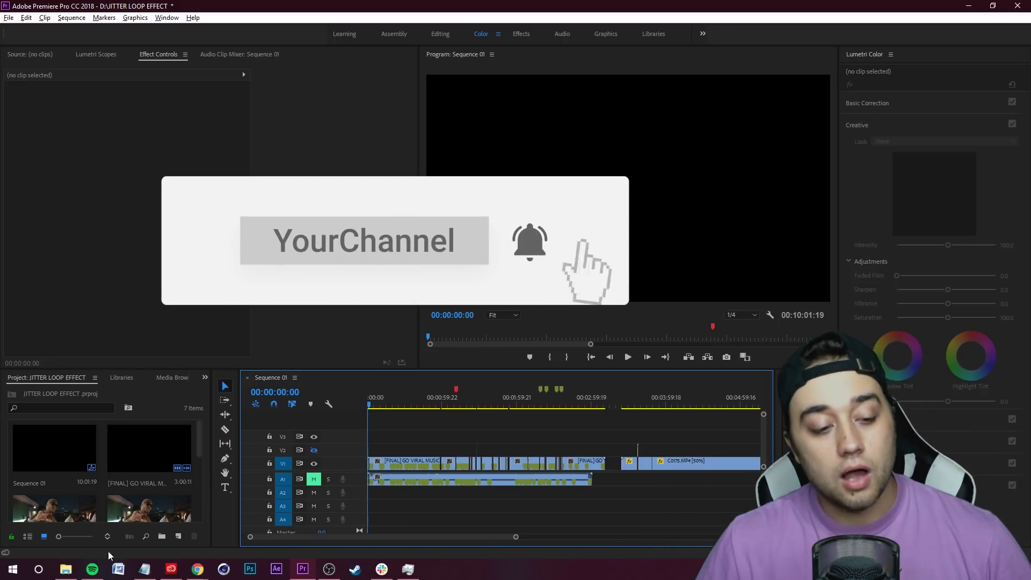
left_click(65, 568)
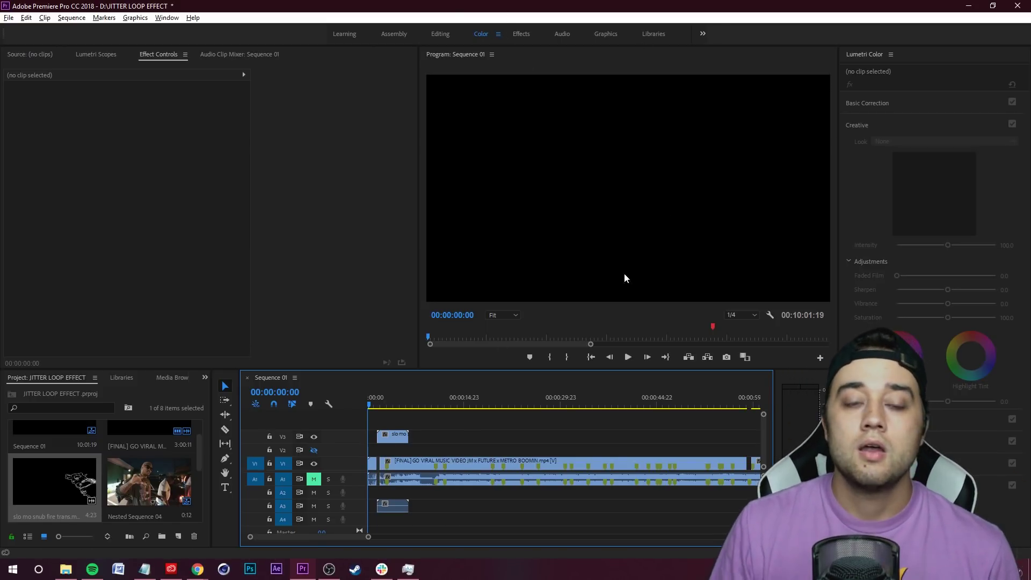
key("space")
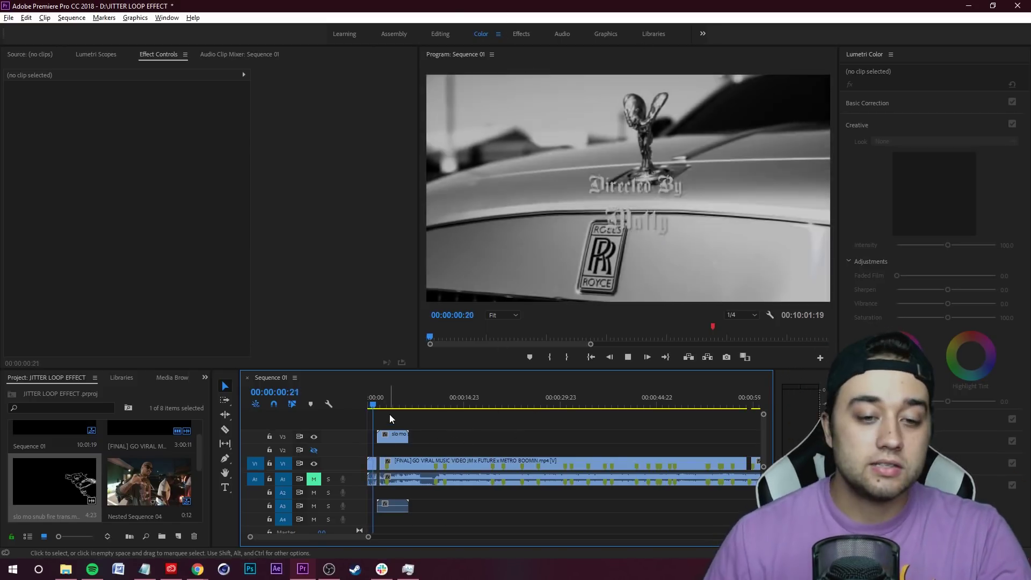
key("equal")
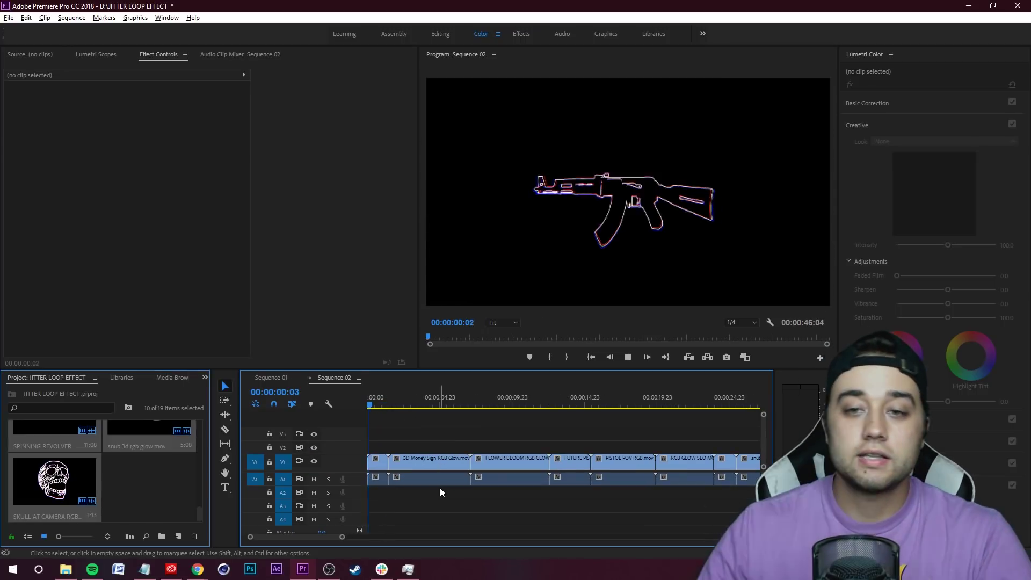
Preview the RGB glow animation clips along Sequence 02, from the money sign to the firing revolver.
left_click_drag(396, 407, 453, 410)
key("minus")
key("minus")
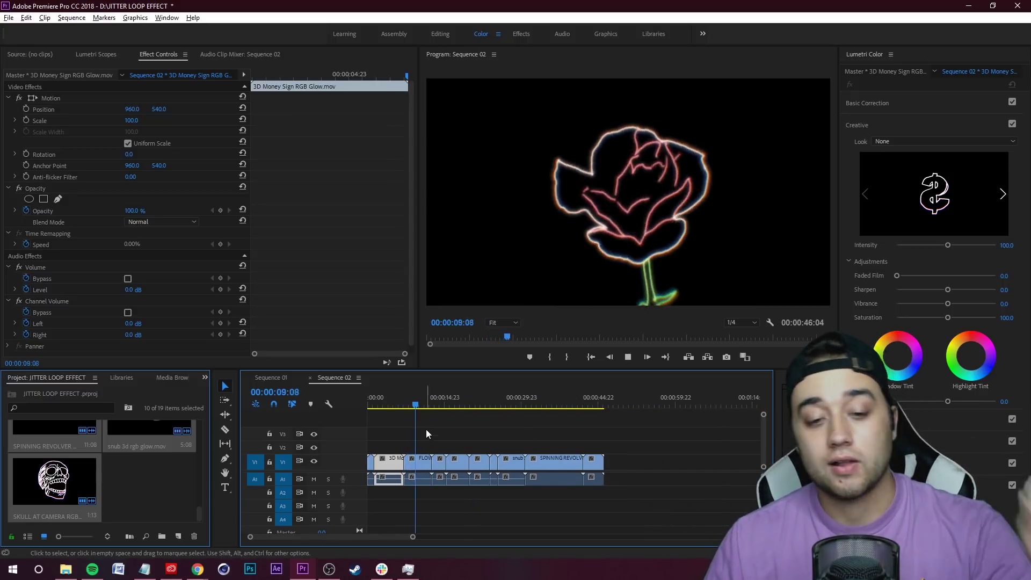
left_click_drag(418, 409, 478, 410)
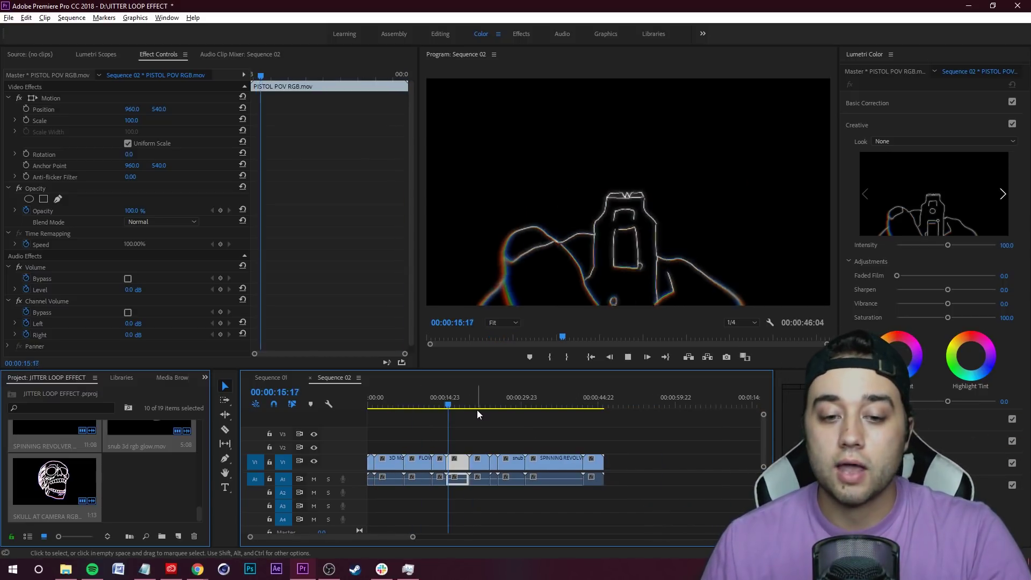
left_click(492, 427)
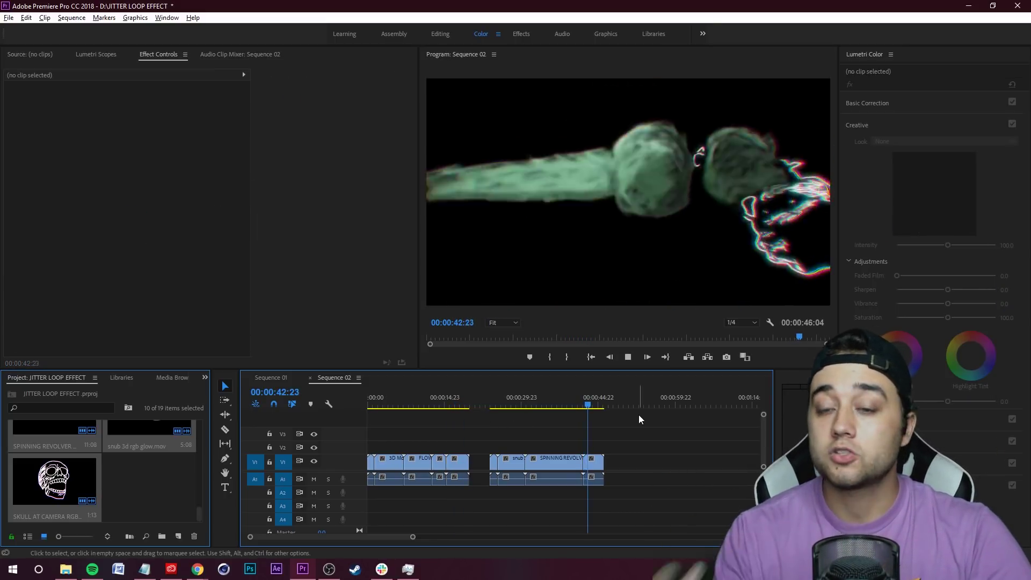
key("space")
left_click_drag(638, 424, 356, 448)
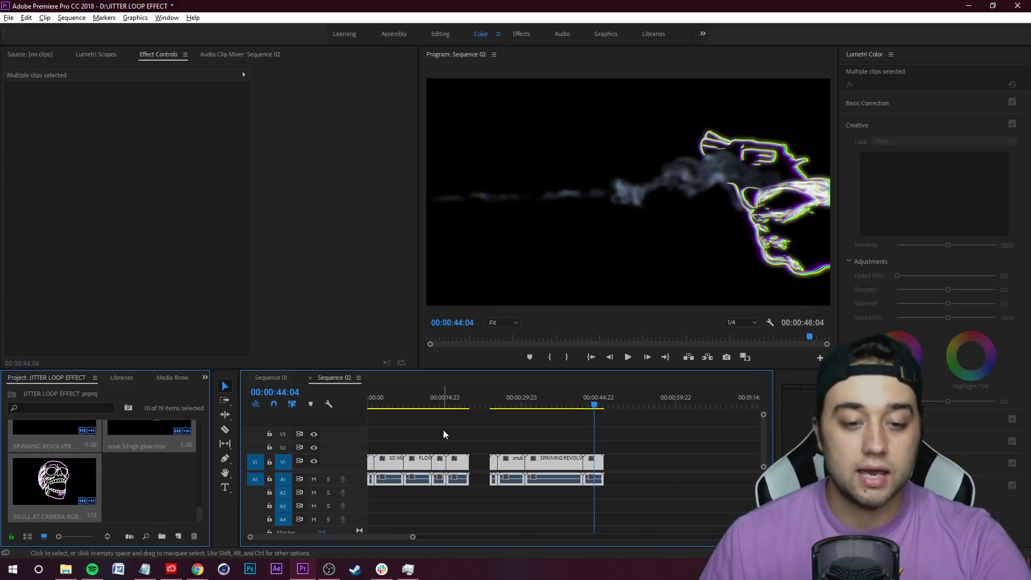
Return to Sequence 01 and scrub through the music video to about 00:01:05:23.
left_click(278, 381)
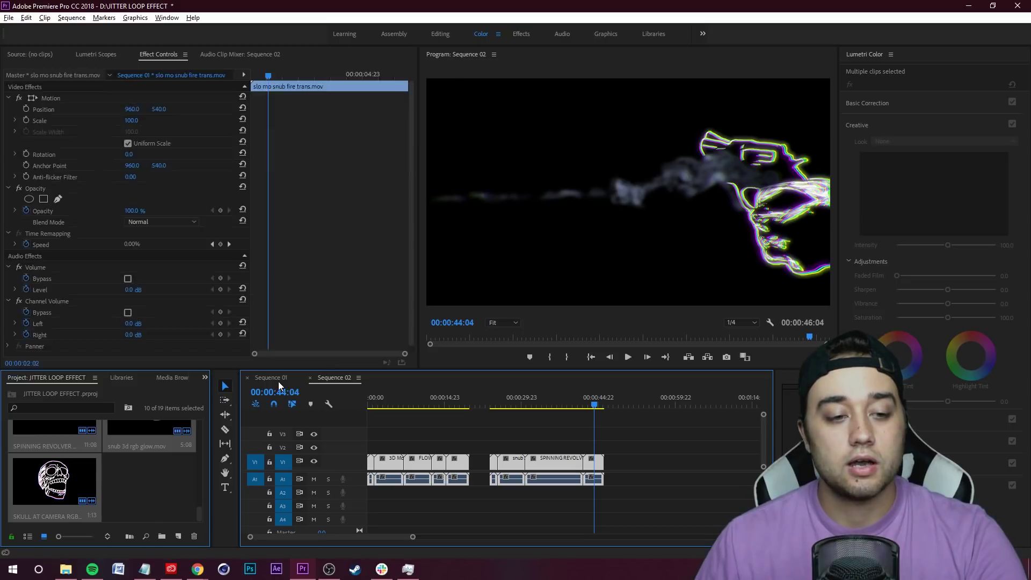
left_click_drag(392, 403, 488, 422)
scroll(478, 426, "up", 5)
scroll(498, 449, "up", 4)
scroll(489, 447, "down", 1)
key("minus")
key("minus")
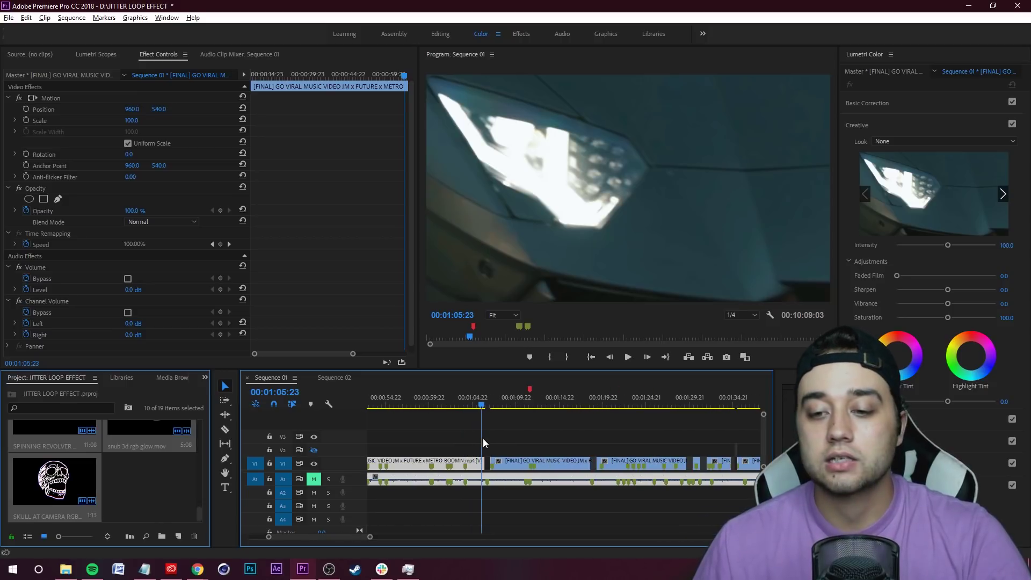
Play the group of very short jitter cuts in Sequence 01, starting at about 00:01:17:23.
left_click_drag(483, 409, 579, 414)
key("equal")
key("equal")
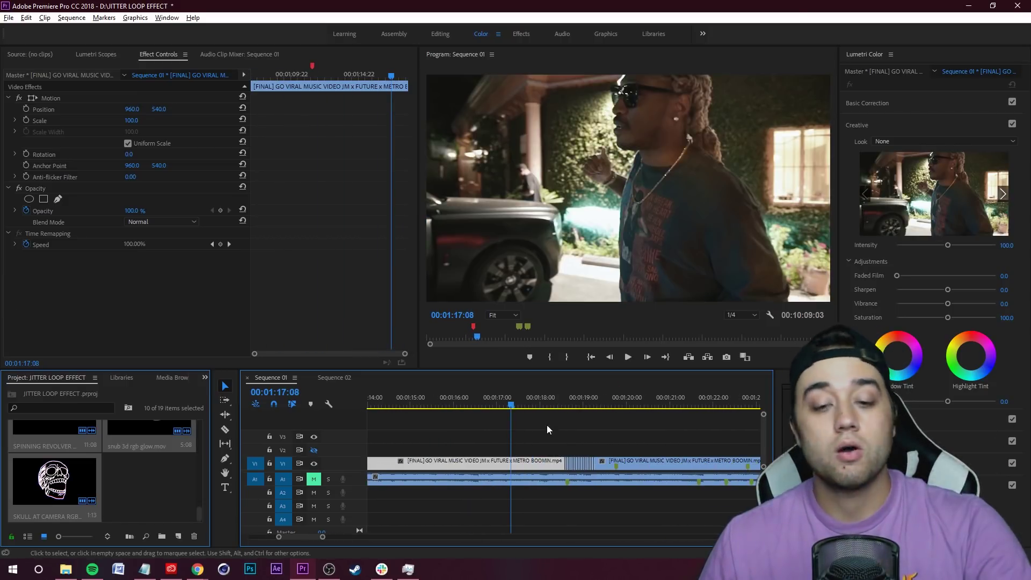
left_click(533, 411)
key("space")
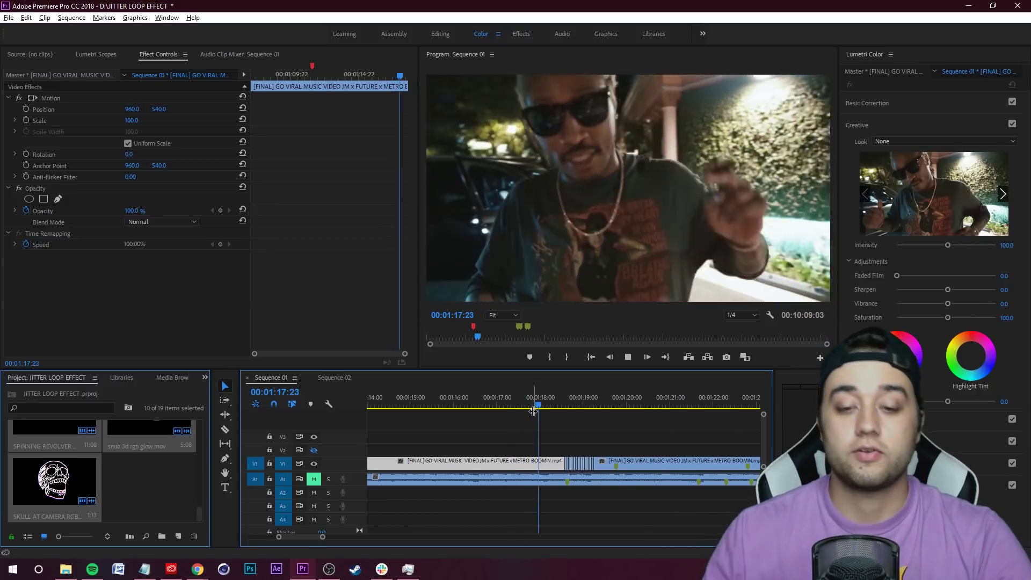
left_click(617, 427)
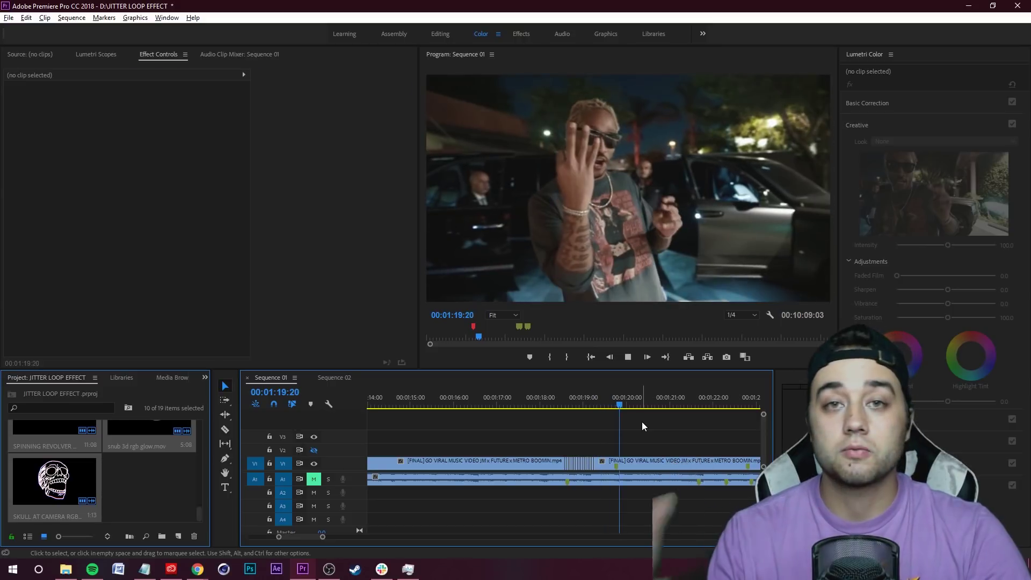
Replay the jitter example after 00:01:18 and play the similar short cuts following 00:01:10:08.
key("space")
key("d")
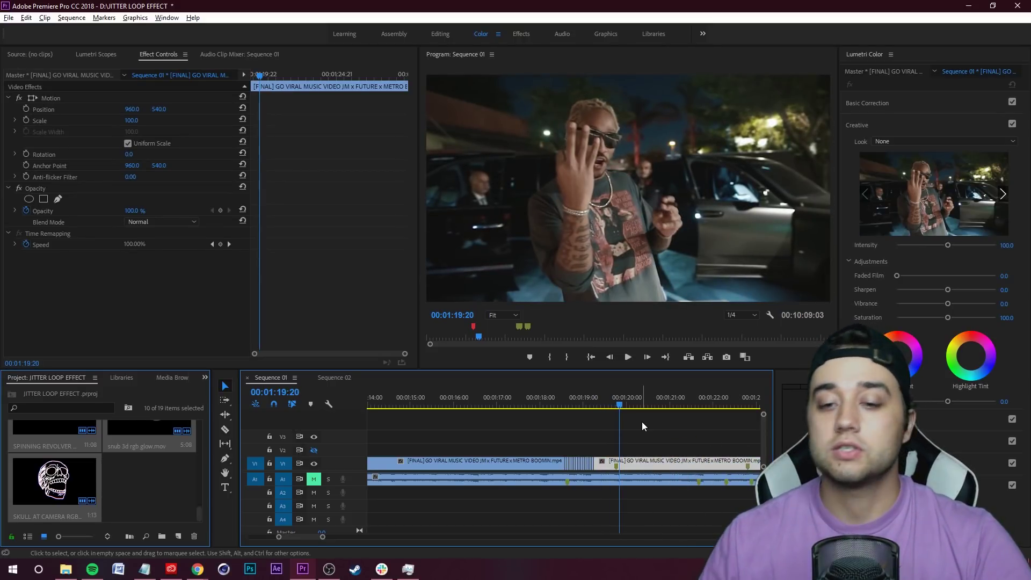
key("Up")
left_click(552, 403)
key("space")
key("space")
left_click(531, 403)
key("space")
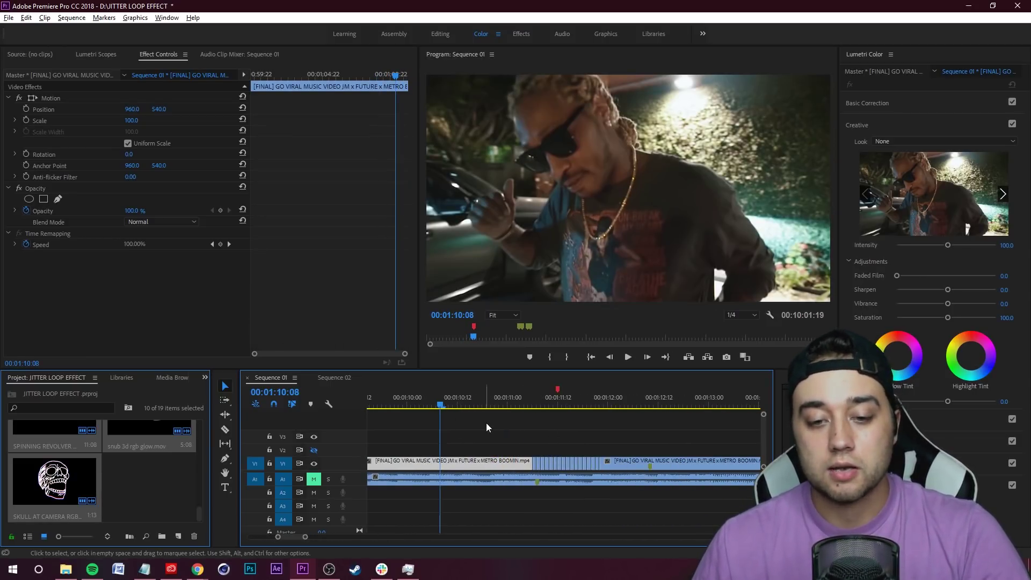
key("space")
left_click(705, 440)
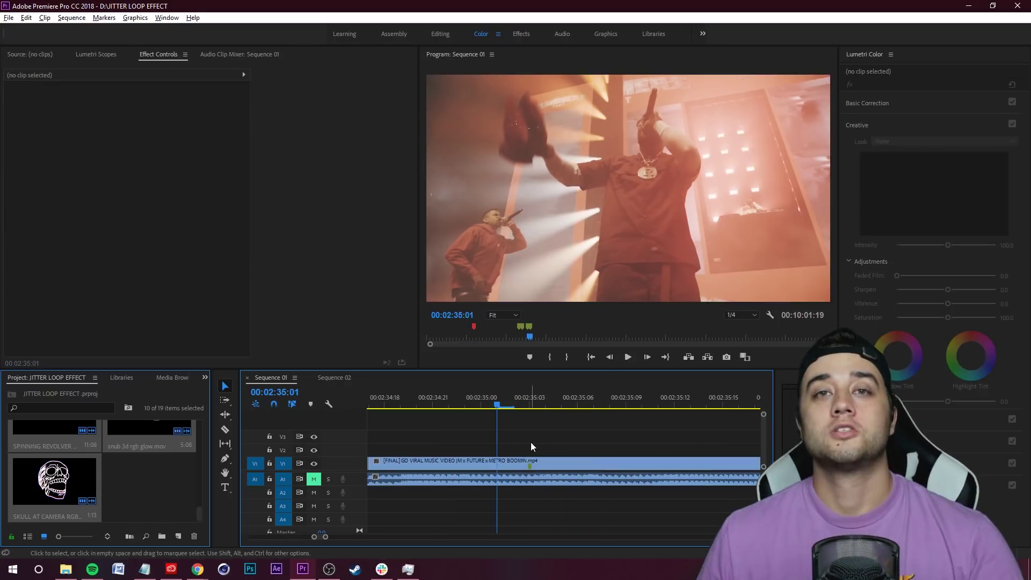
Split the concert clip on V1 at 00:02:35:01, 00:02:35:02 and 00:02:35:03 to isolate two single-frame pieces.
left_click(483, 465)
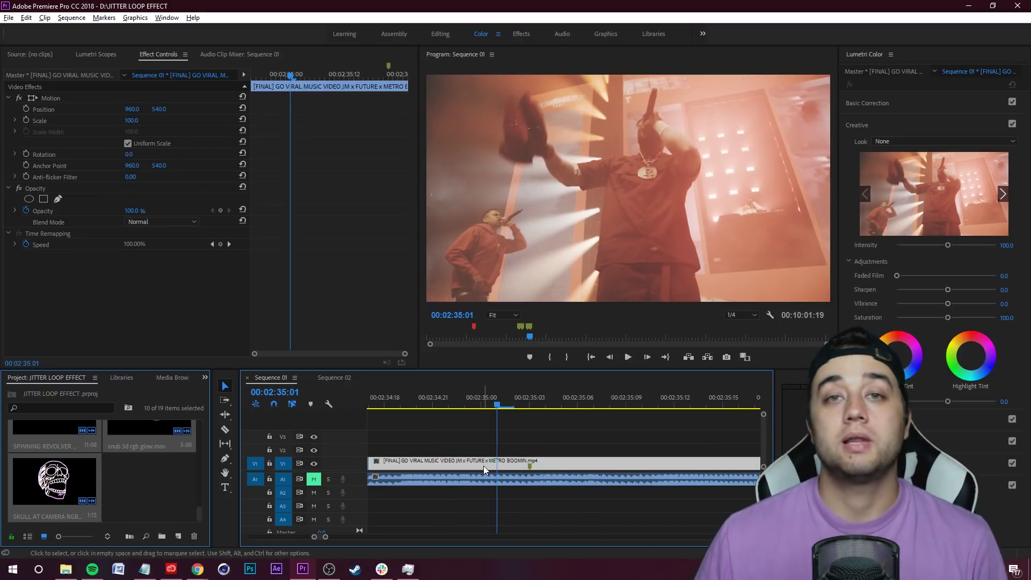
key("ctrl+k")
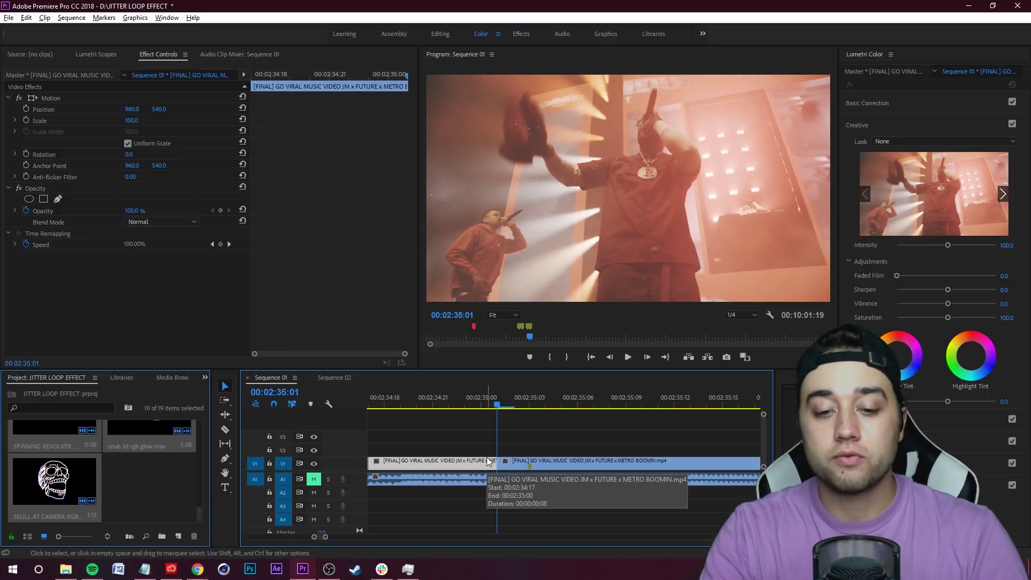
key("Right")
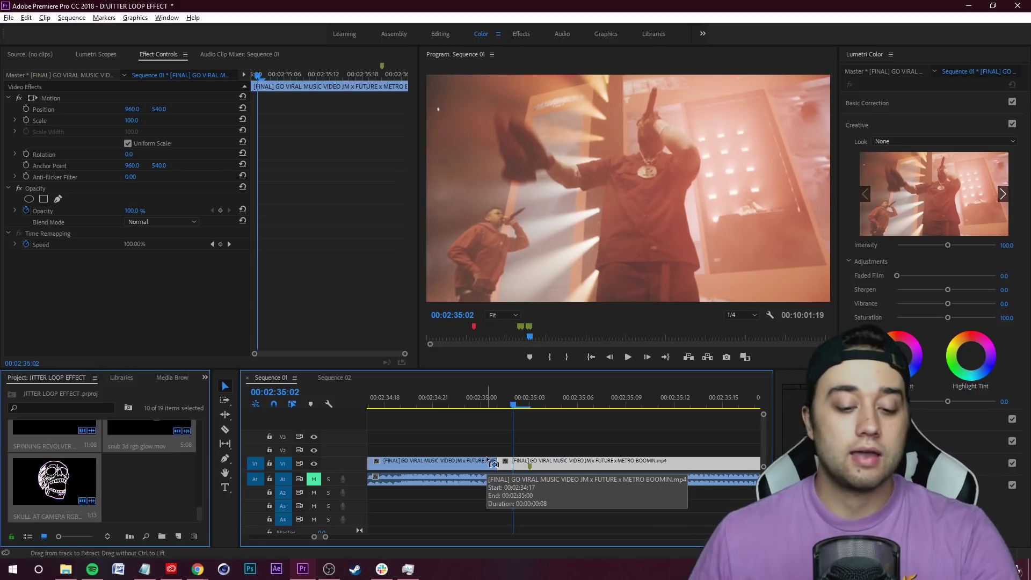
left_click(225, 429)
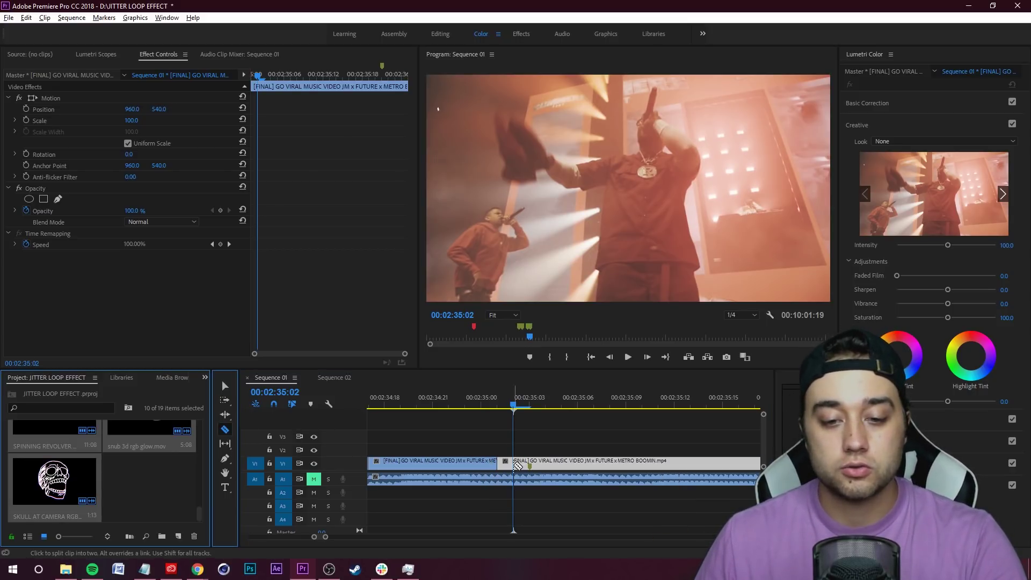
left_click(513, 463)
left_click(225, 385)
left_click(569, 466)
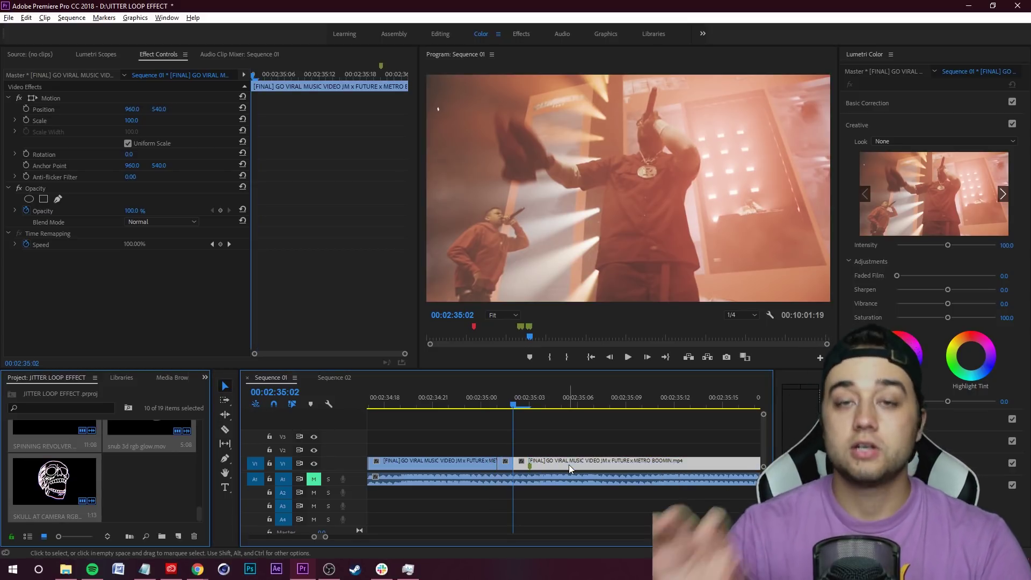
key("Right")
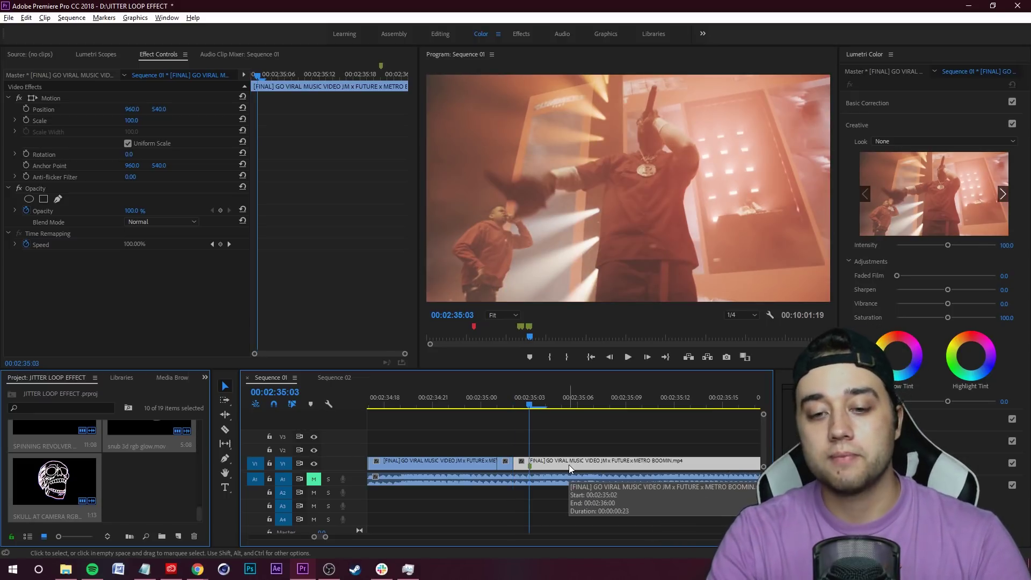
key("ctrl+k")
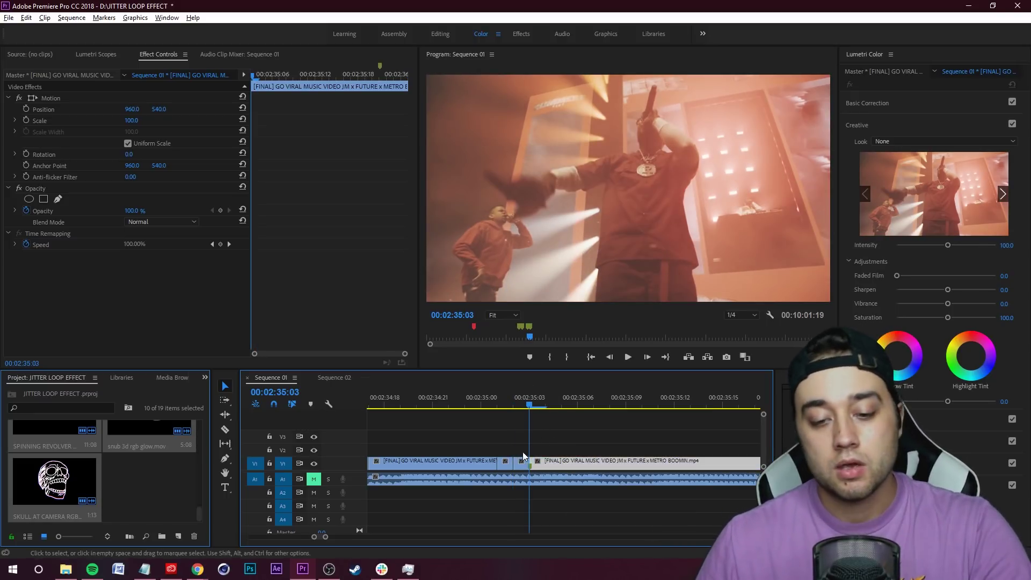
Return the playhead to the cut at 00:02:35:01 and expand video track V1 to show clip thumbnails.
left_click_drag(524, 411, 495, 415)
left_click(620, 439)
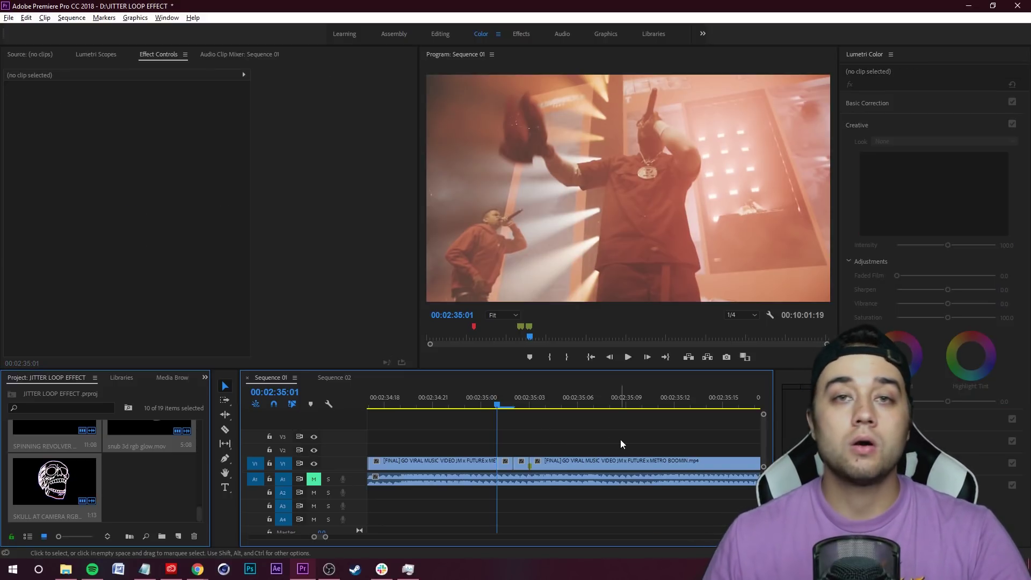
key("minus")
key("equal")
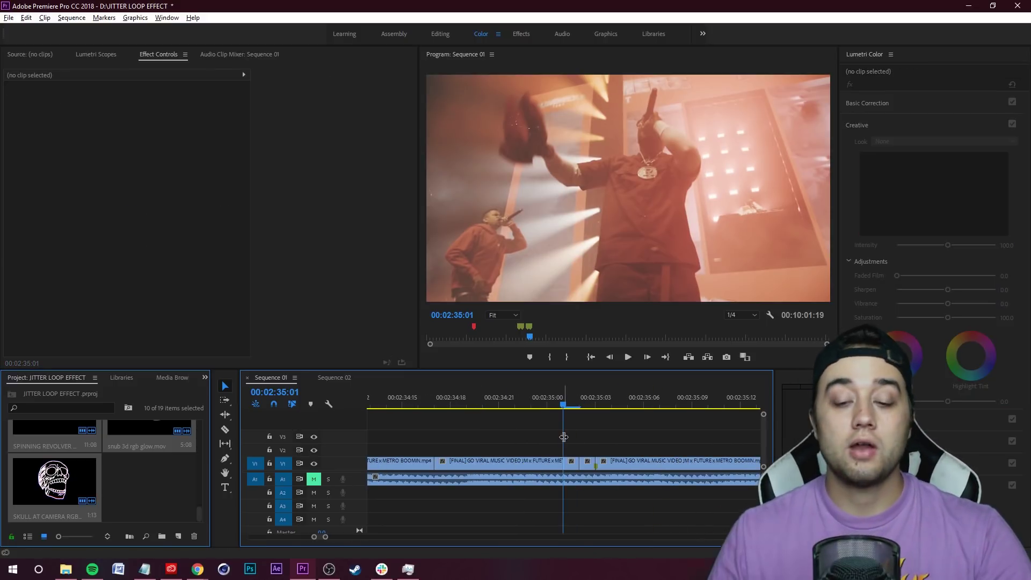
key("minus")
key("minus")
key("minus")
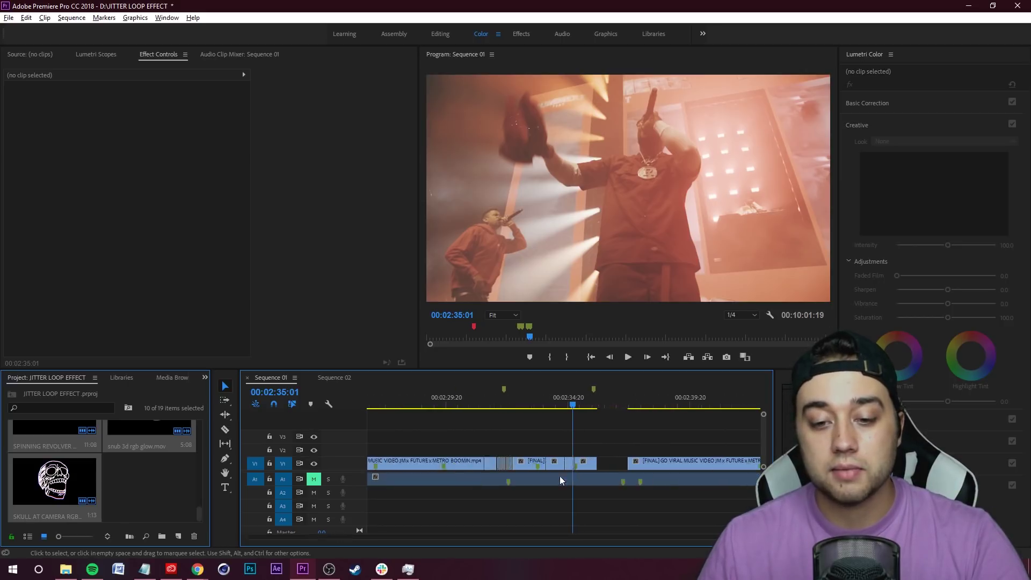
key("equal")
key("equal")
key("equal")
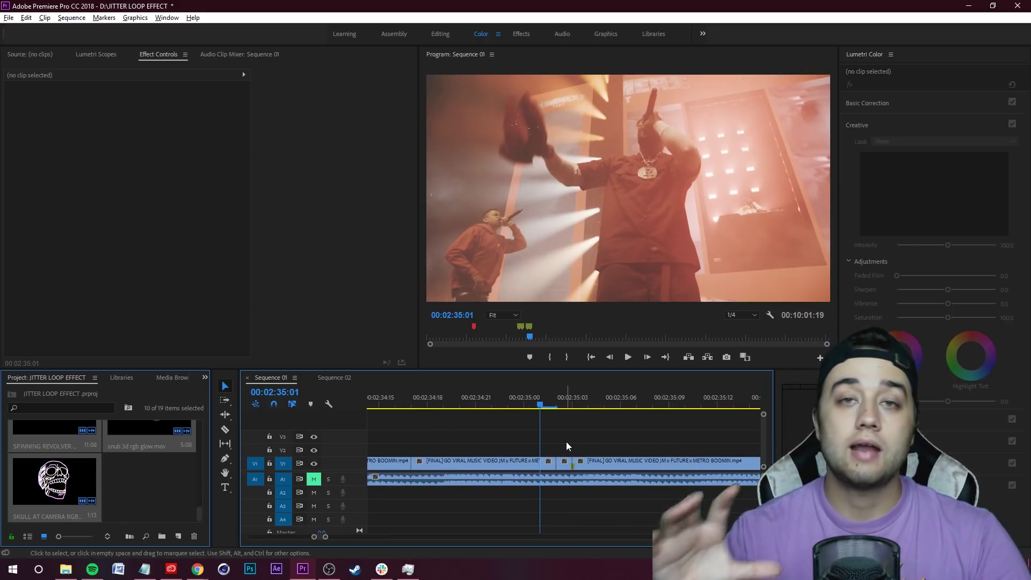
key("Right")
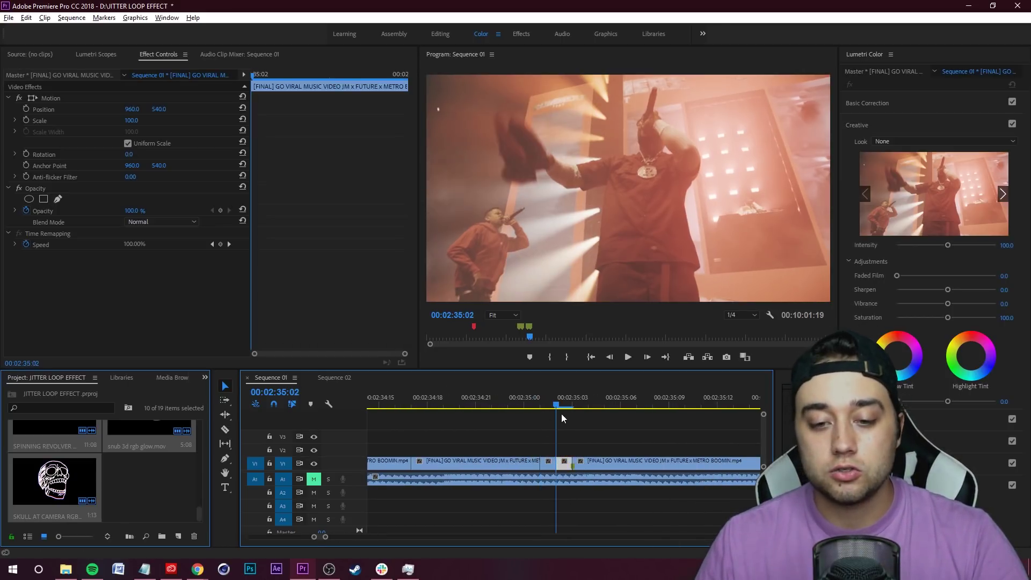
mouse_move(328, 471)
left_mouse_down()
mouse_move(329, 488)
mouse_move(333, 453)
left_mouse_up()
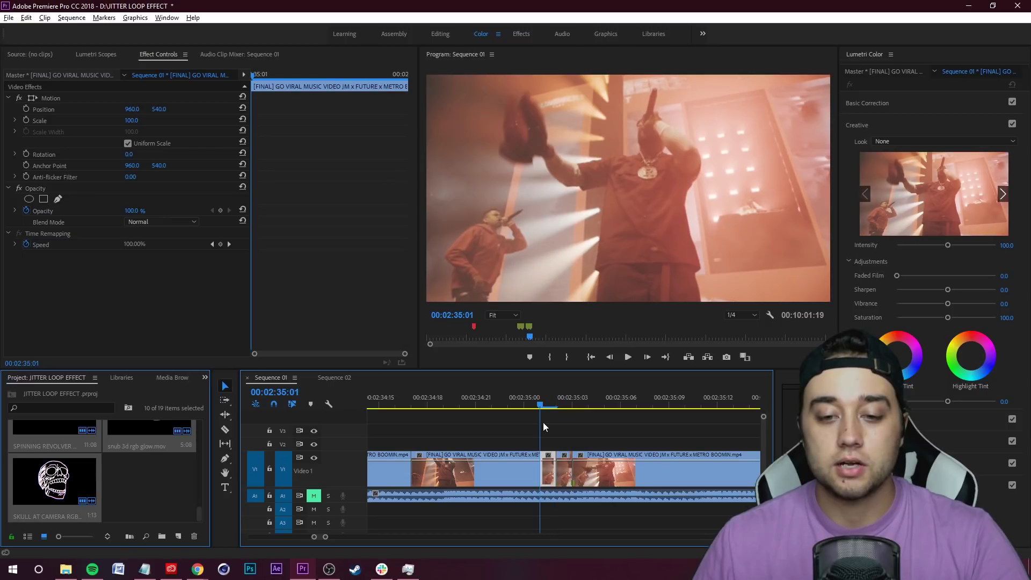
left_click(543, 422)
Move the remainder of the concert clip later on V1 to open a wide gap after the two single-frame pieces.
left_click(593, 473)
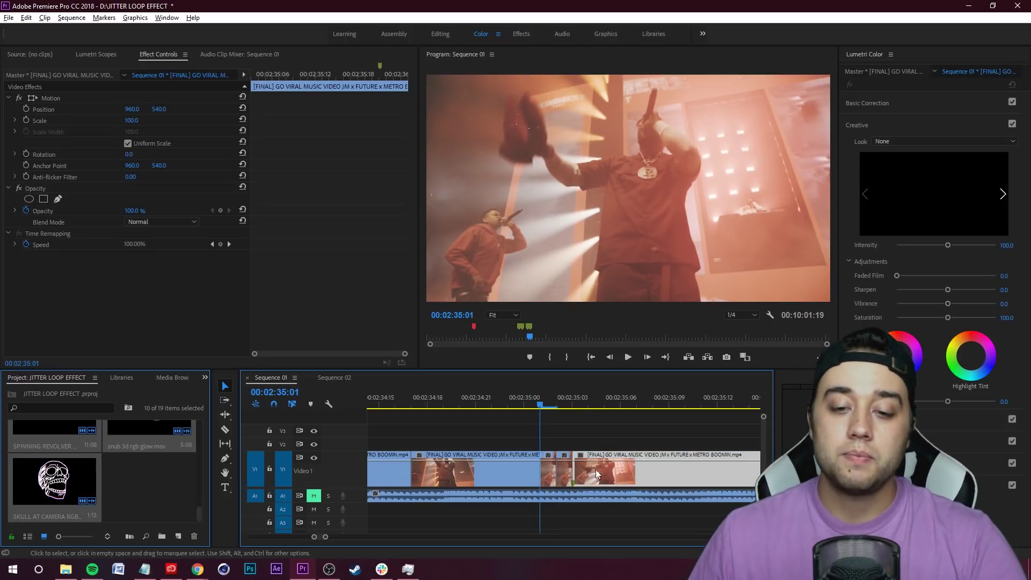
scroll(518, 475, "down", 2)
left_click_drag(514, 479, 582, 483)
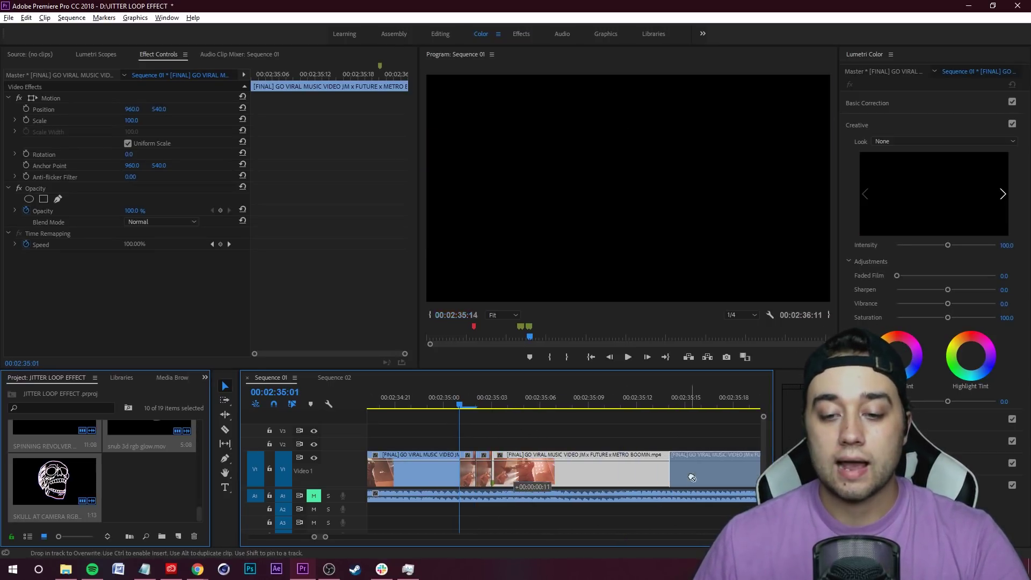
left_click_drag(692, 477, 692, 478)
scroll(549, 459, "down", 2)
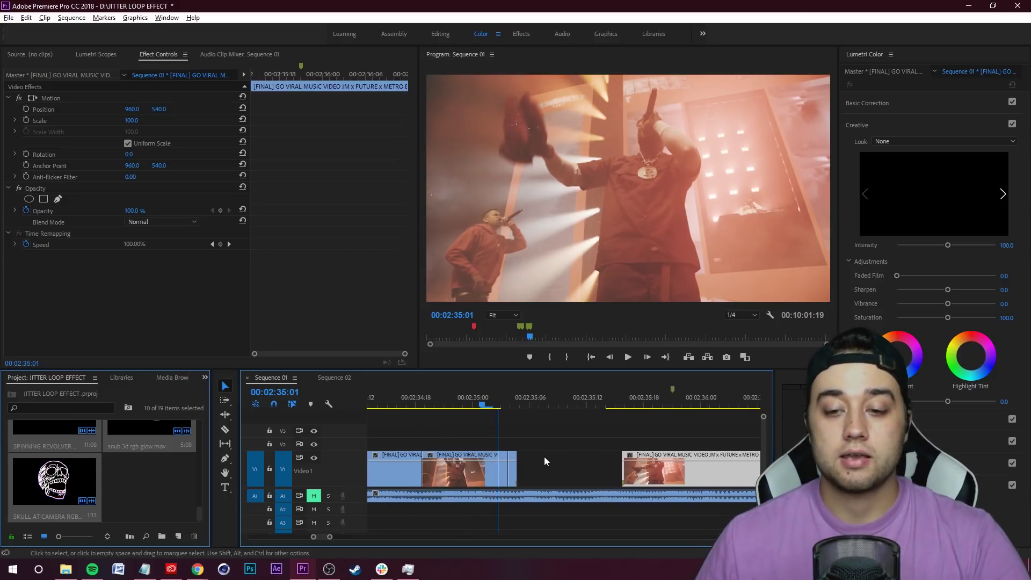
scroll(559, 463, "down", 2)
left_click_drag(665, 475, 736, 473)
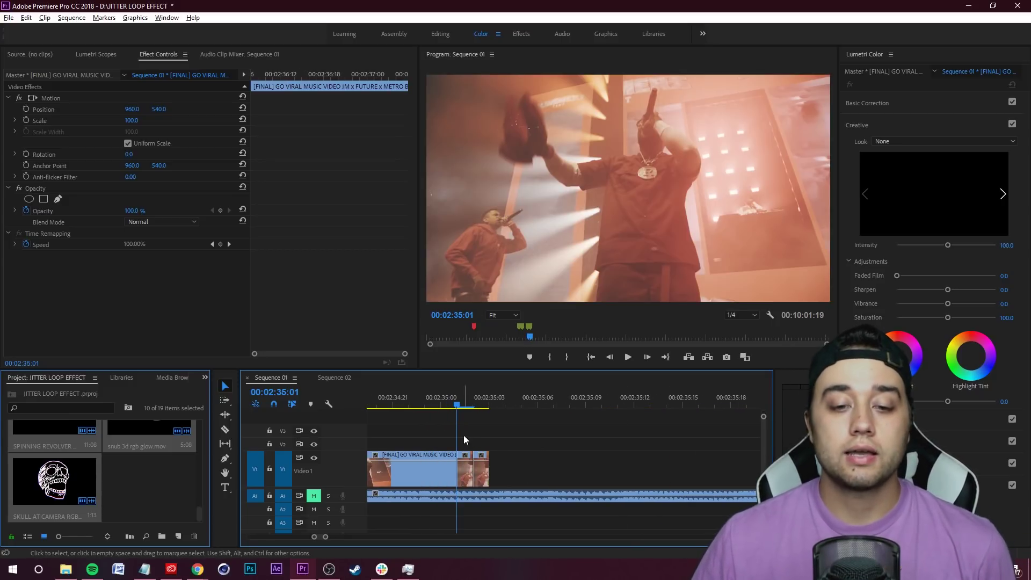
Duplicate the two single-frame pieces directly after themselves on V1.
left_click_drag(464, 439, 485, 465)
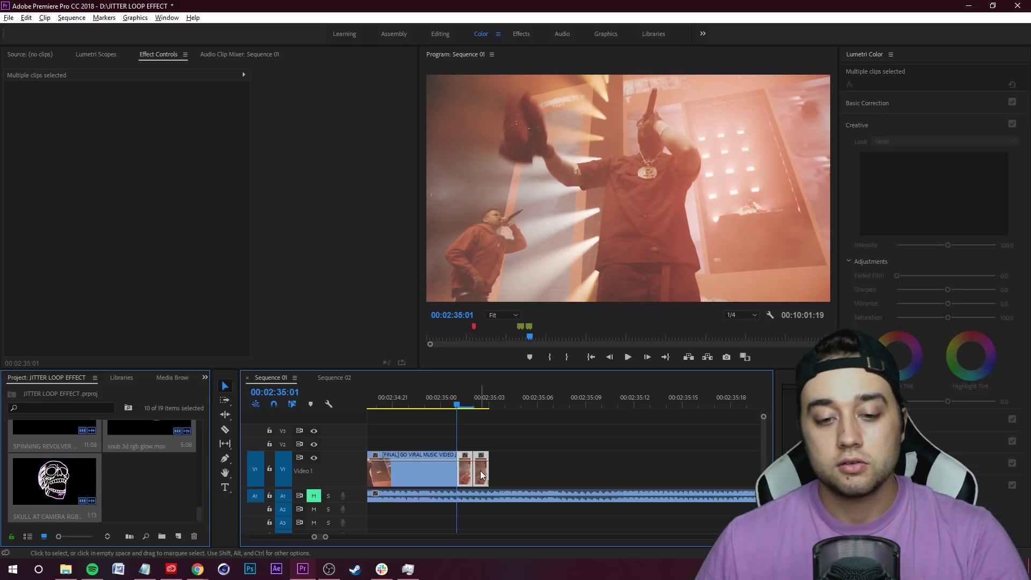
left_click_drag(481, 471, 516, 474)
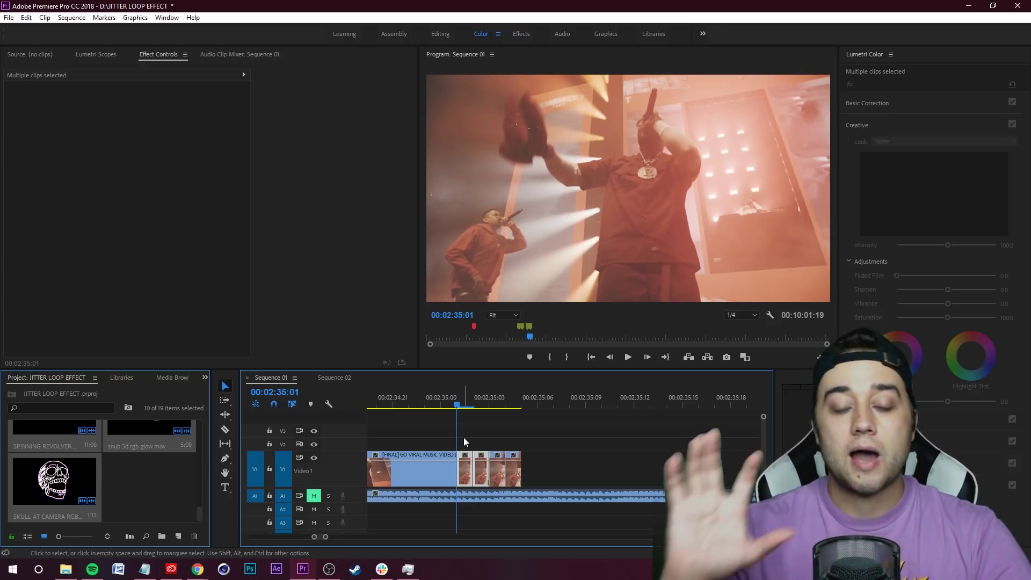
Duplicate the group of single-frame pieces twice on V1, each time directly after itself, to make a run of sixteen.
scroll(463, 437, "up", 1)
left_click_drag(478, 437, 566, 445)
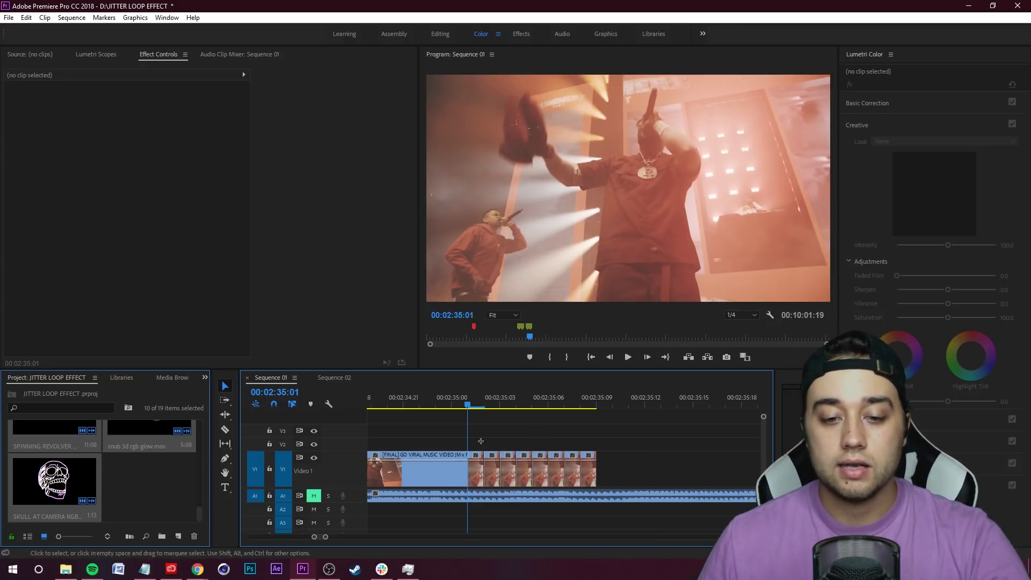
left_click_drag(480, 441, 599, 470)
left_click_drag(479, 475, 609, 474)
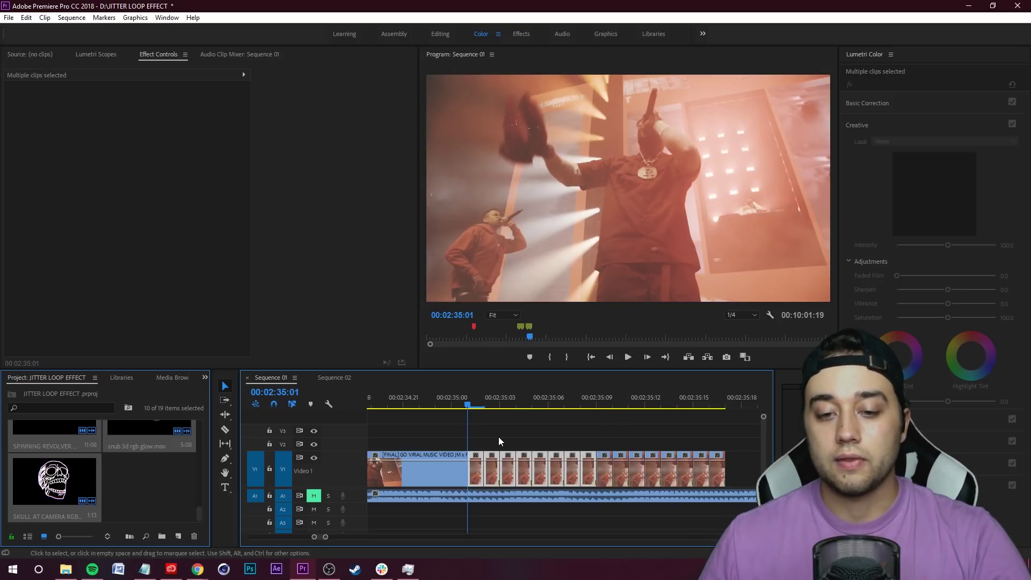
Add three more single-frame copies to the end of the run on V1 and move the remaining clip back to close the gap.
key("minus")
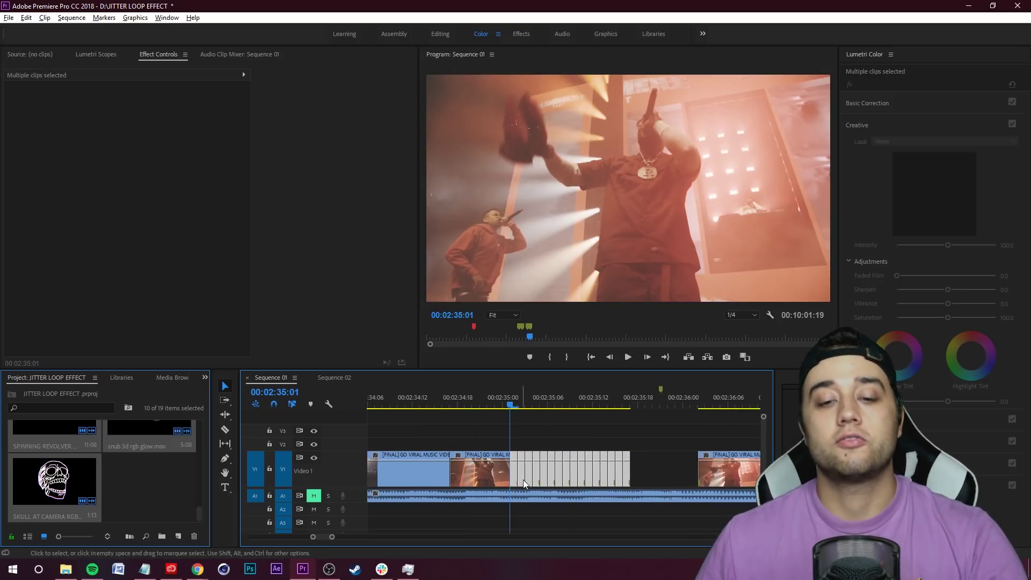
left_click_drag(513, 473, 691, 420)
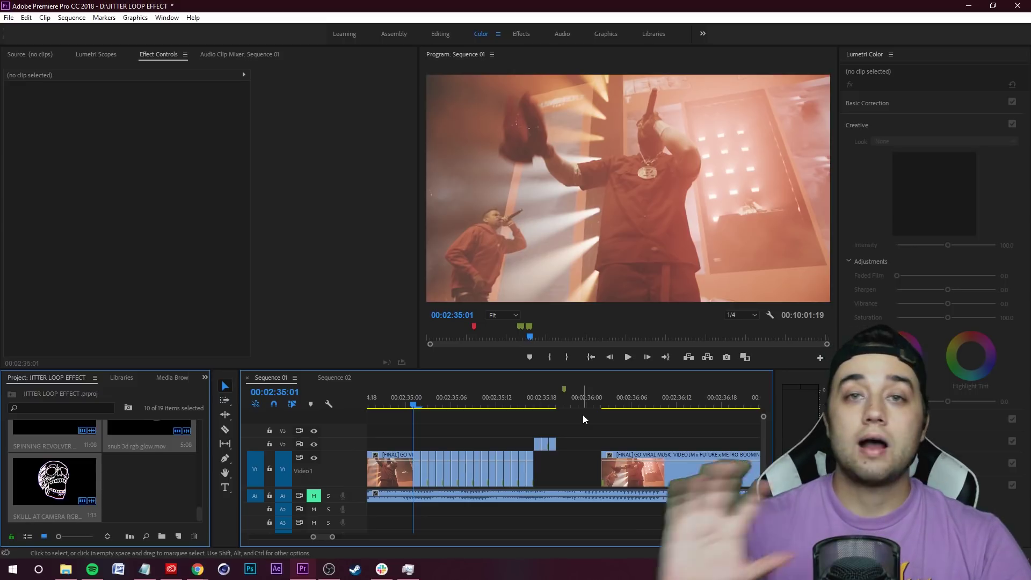
left_click_drag(574, 446, 544, 452)
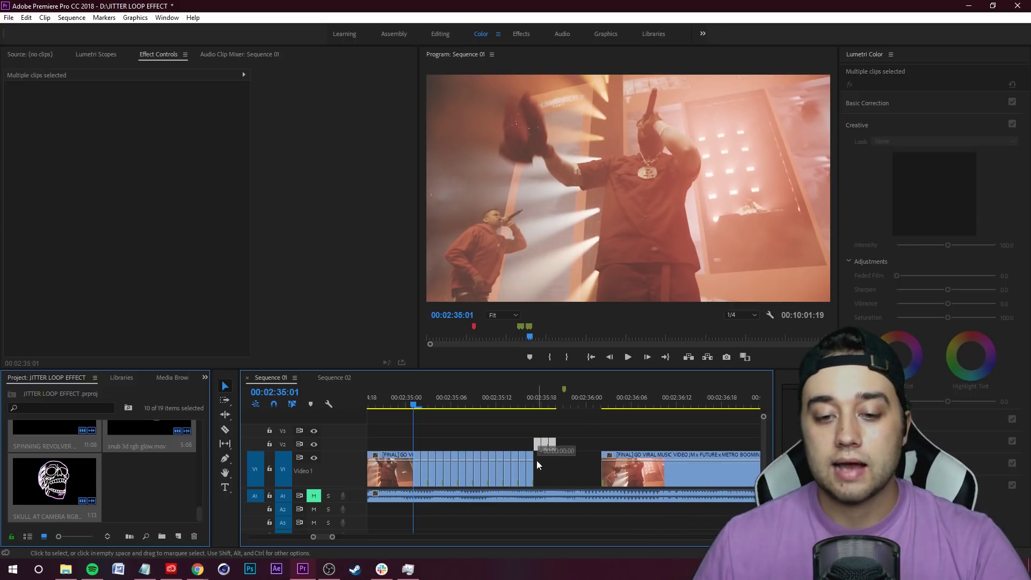
left_click_drag(642, 479, 598, 475)
Play back the new jitter loop from just before the cut at 00:02:35:01 into the clip that follows it.
key("space")
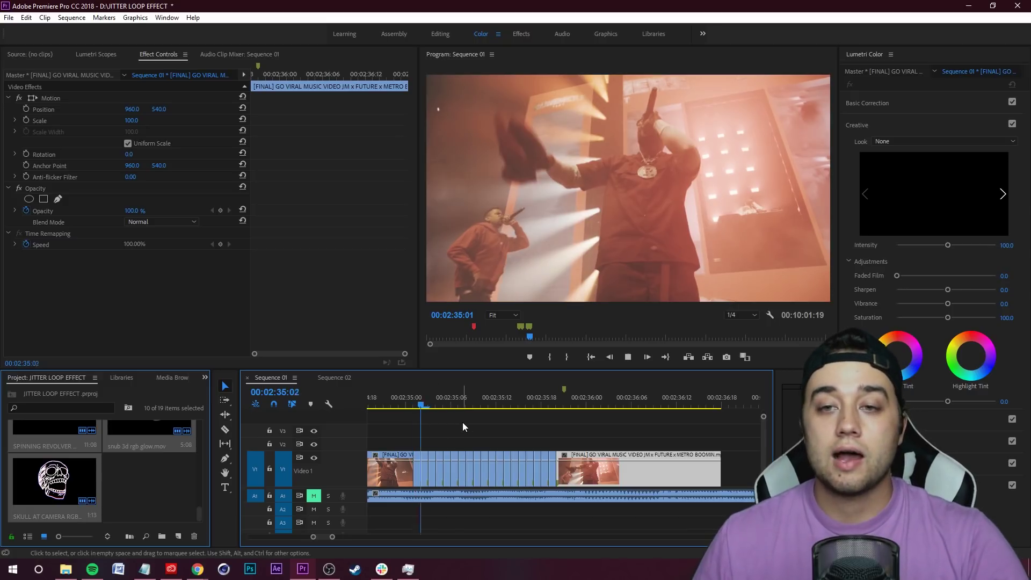
key("space")
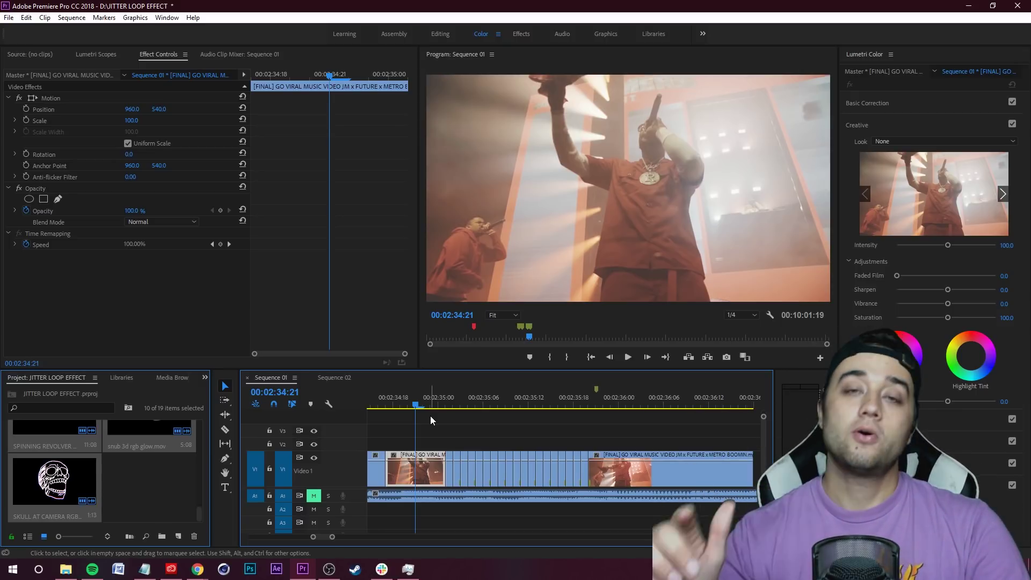
key("space")
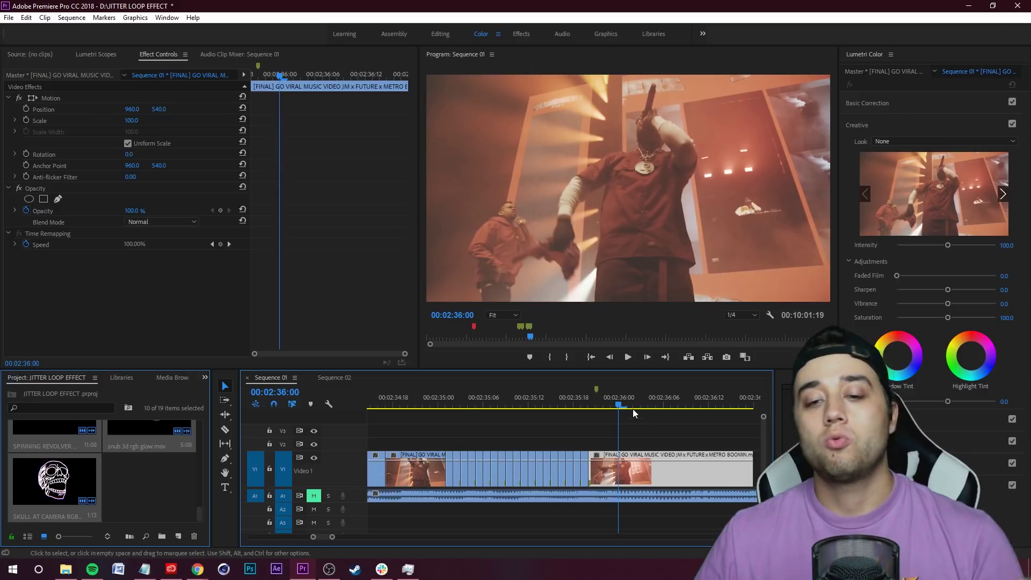
key("space")
left_click(512, 433)
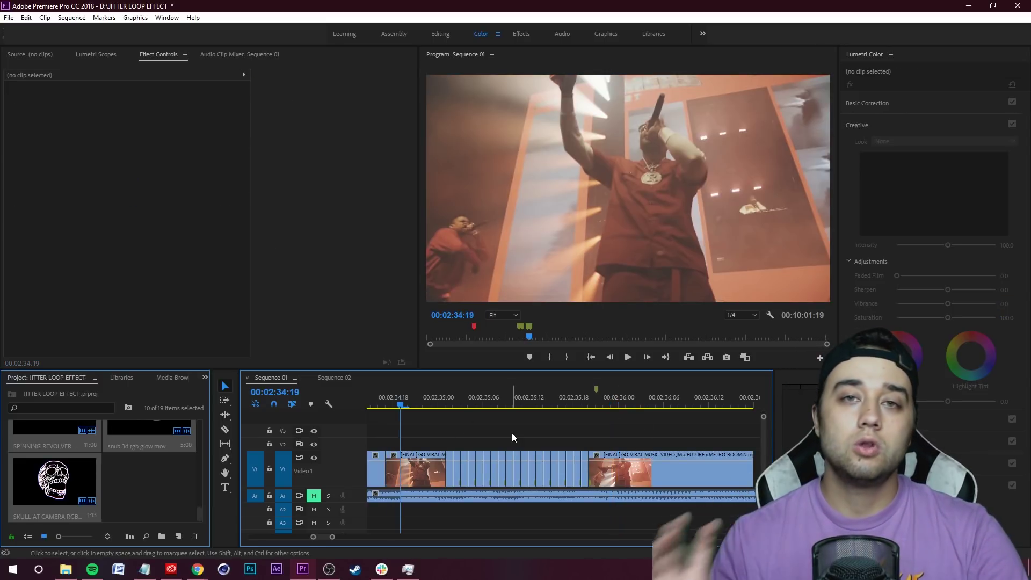
key("space")
key("space")
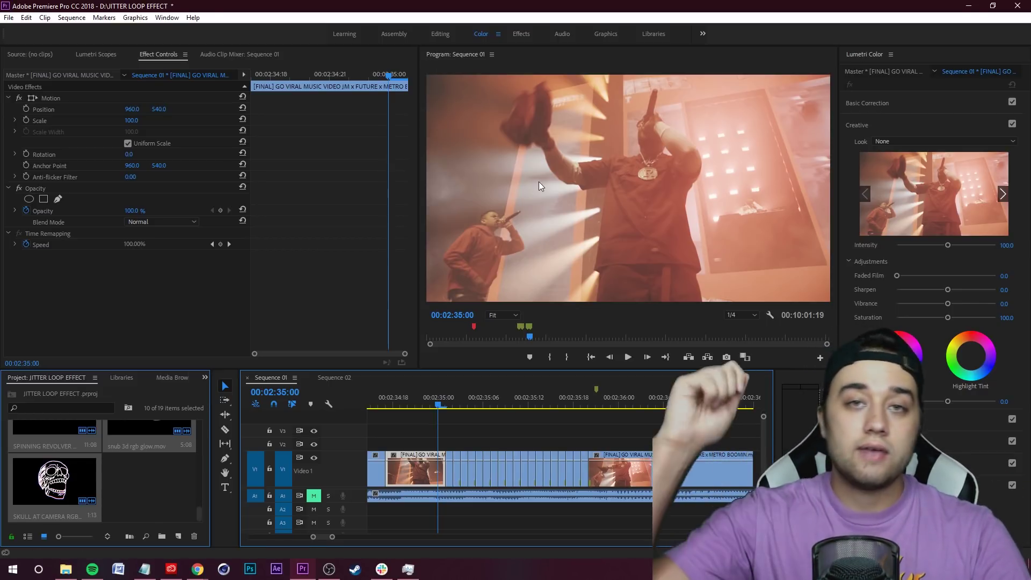
Return the playhead to 00:02:34:05 and play the jitter loop again together with its lead-in footage.
scroll(562, 430, "up", 3)
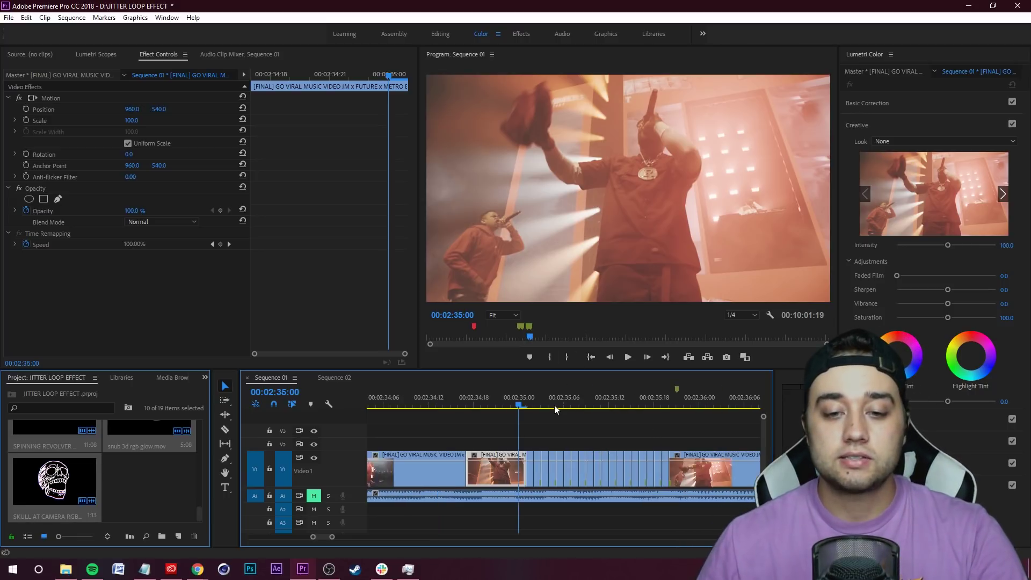
left_click(471, 412)
left_click_drag(476, 414, 424, 410)
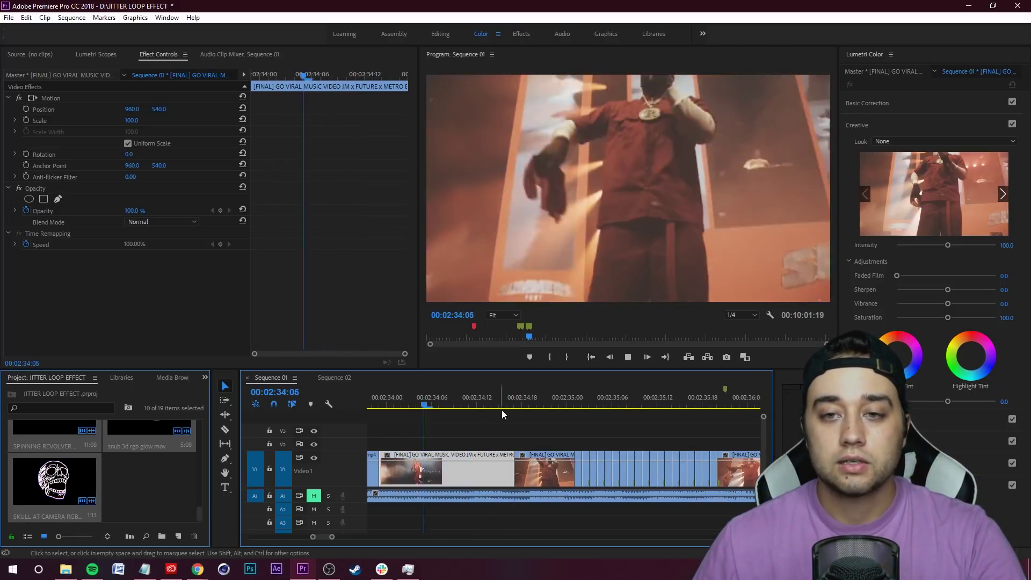
key("space")
key("space")
key("space")
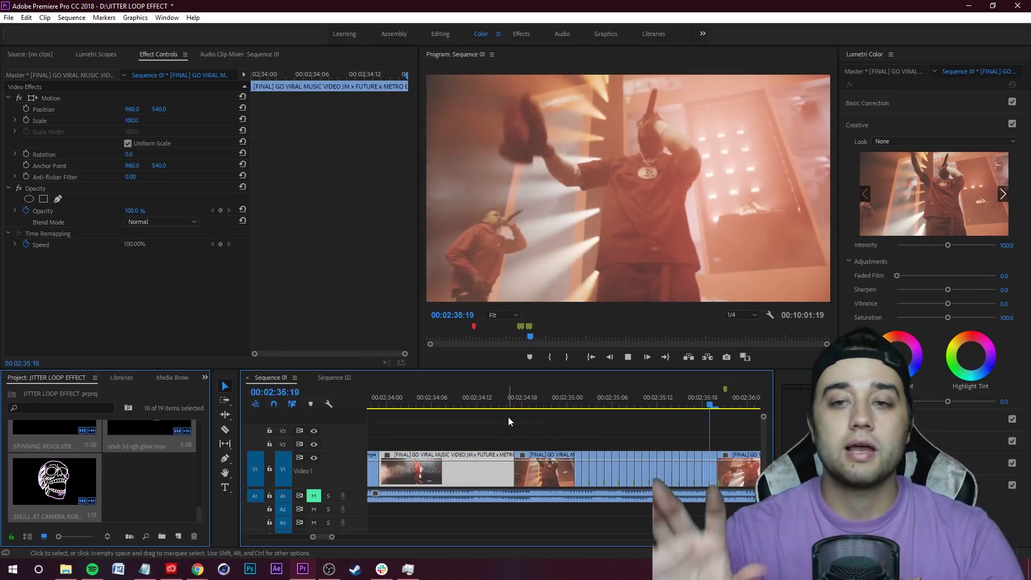
left_click(477, 429)
key("space")
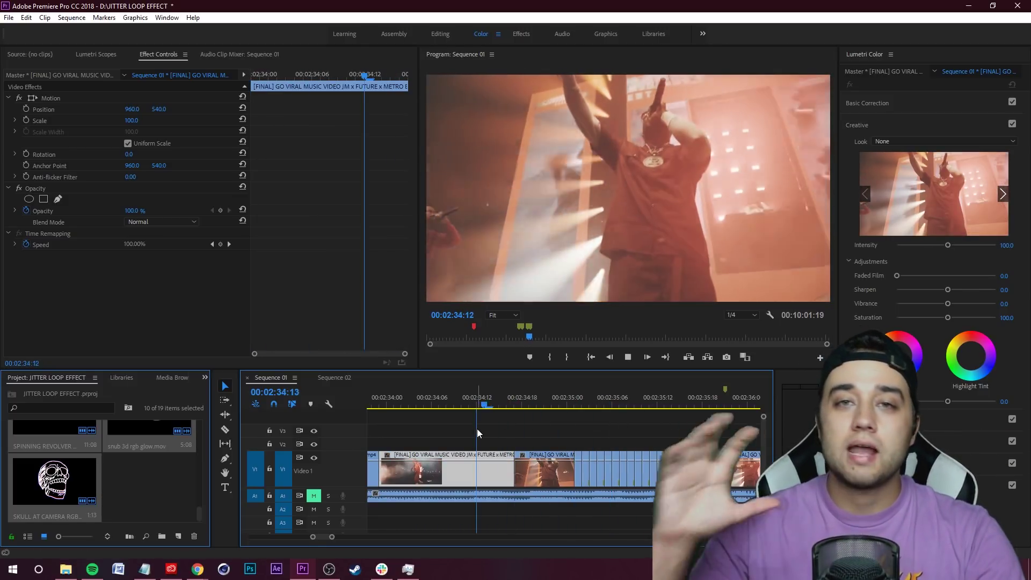
key("space")
Go to the existing jitter loop after 00:01:10:11 and split the clip leading into it on V1 at about 00:01:10:15.
scroll(520, 443, "down", 3)
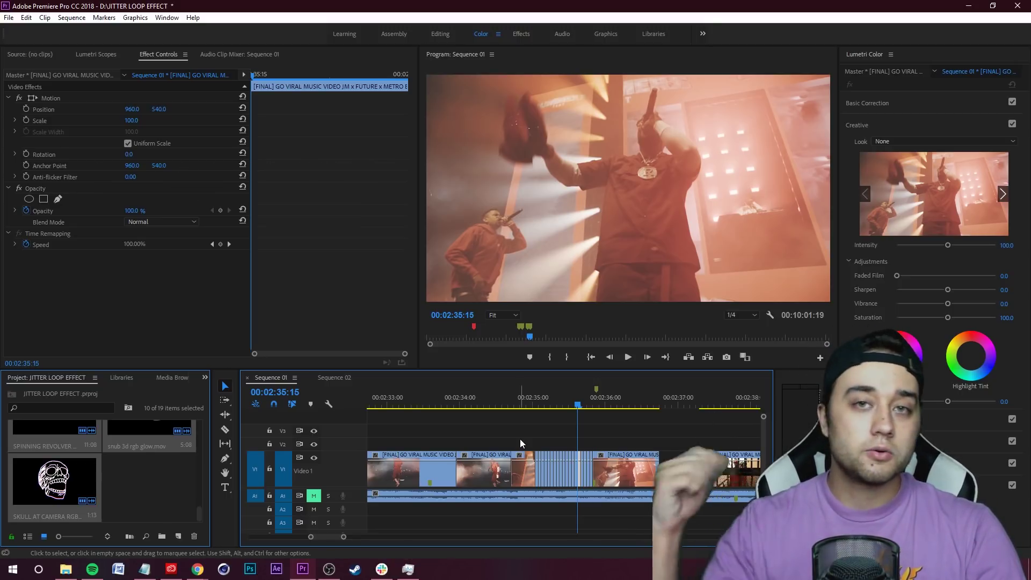
scroll(553, 460, "down", 5)
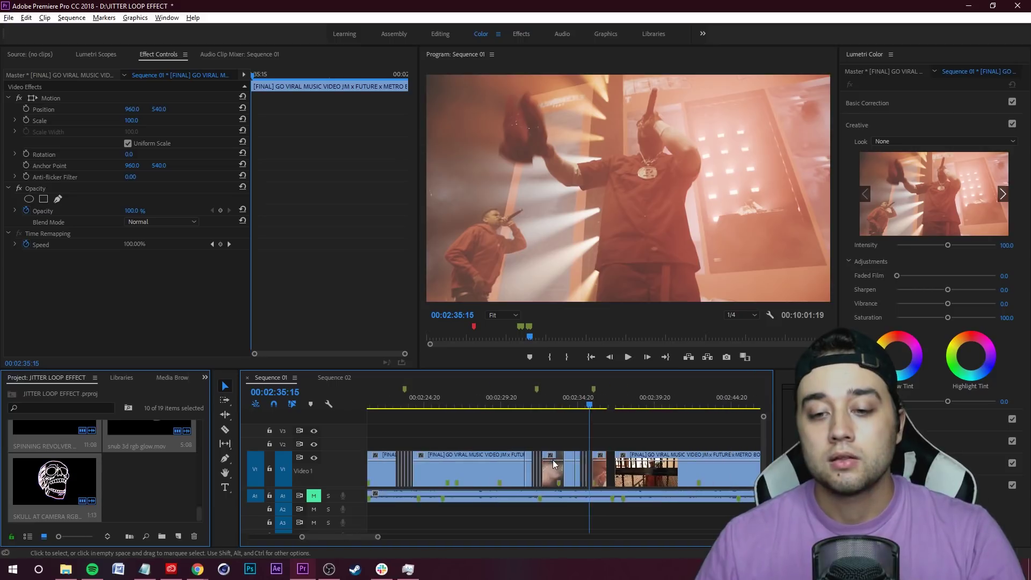
scroll(550, 463, "down", 3)
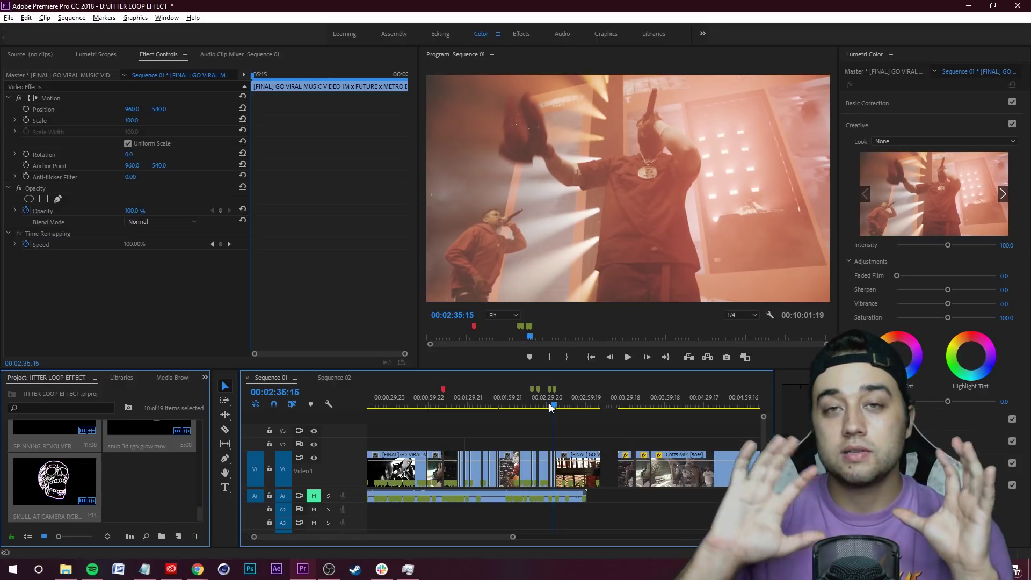
left_click_drag(549, 404, 428, 437)
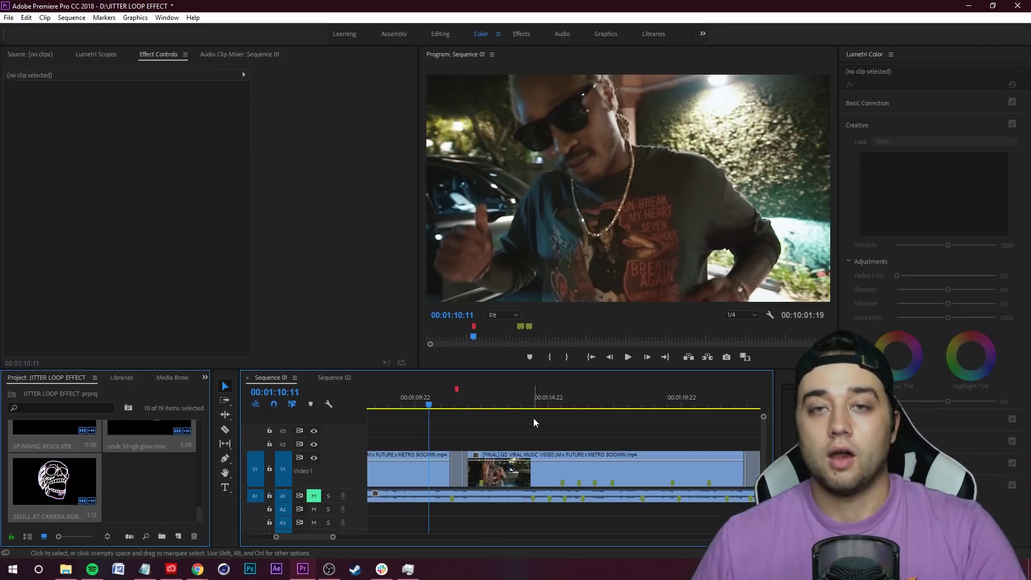
key("=")
key("=")
key("=")
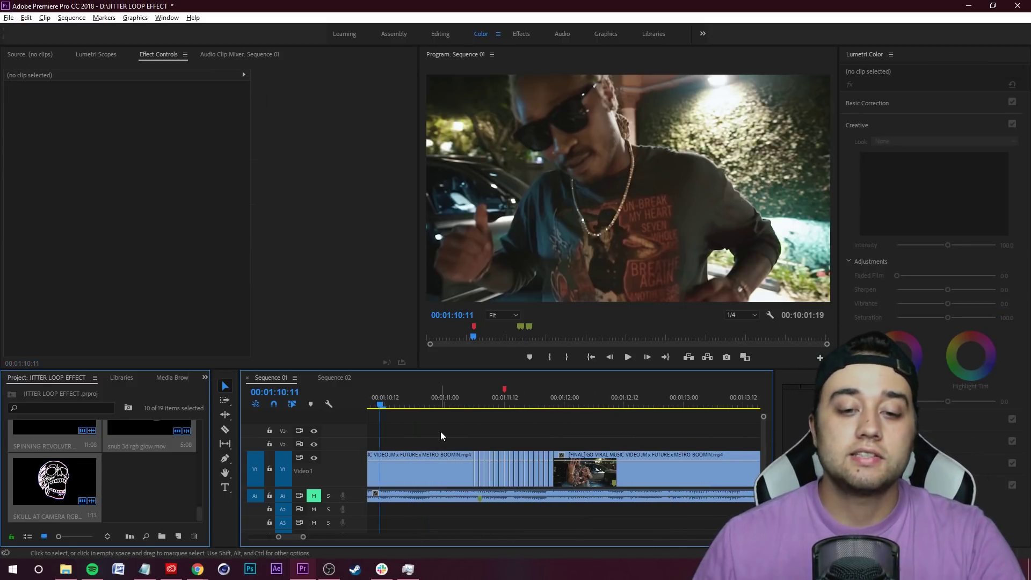
key("c")
left_click(400, 470)
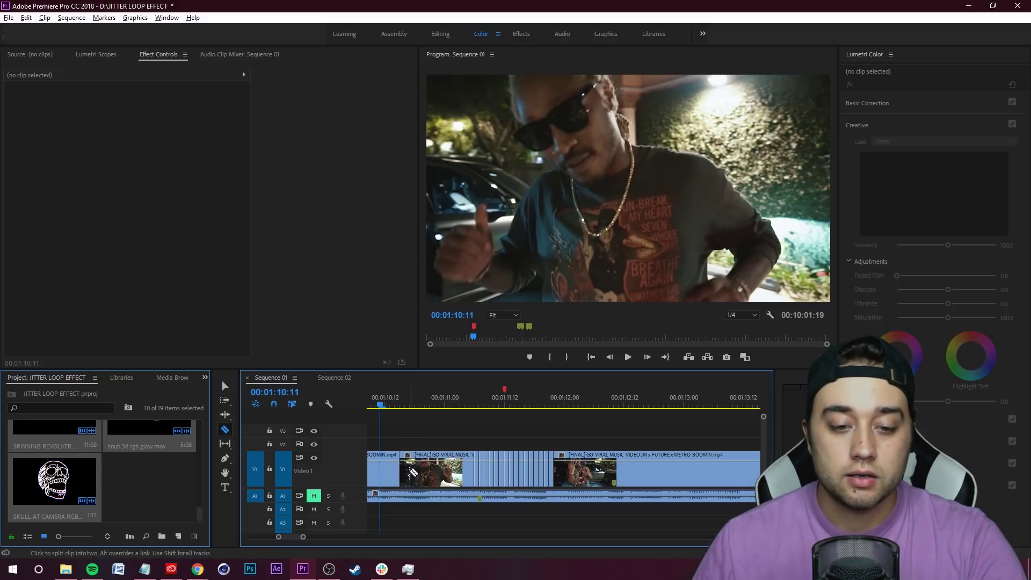
Try cutting two short pieces directly after the new split on V1 and selecting them as loop material.
left_click(410, 470)
key("v")
key("c")
left_click(420, 471)
key("v")
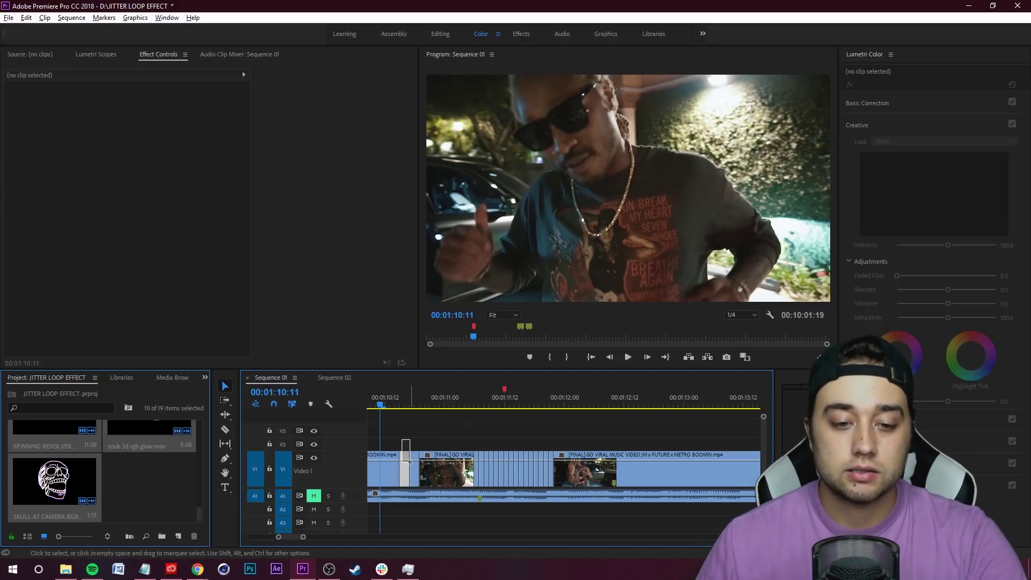
left_click_drag(409, 462, 413, 465)
left_click_drag(413, 465, 430, 439)
left_click(434, 438)
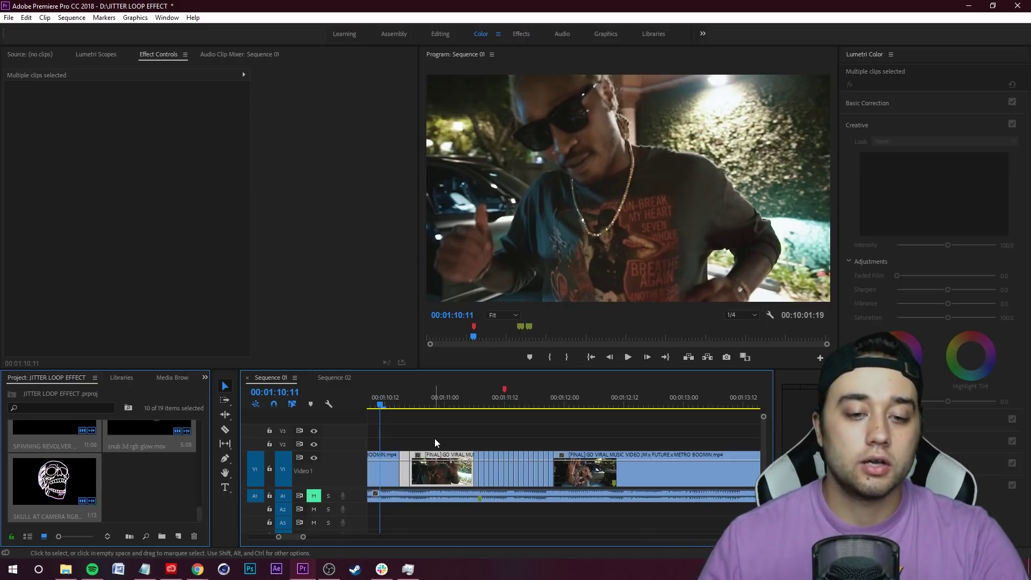
Play the existing jitter loop around 00:01:11:12 repeatedly to review how its frames alternate.
key("space")
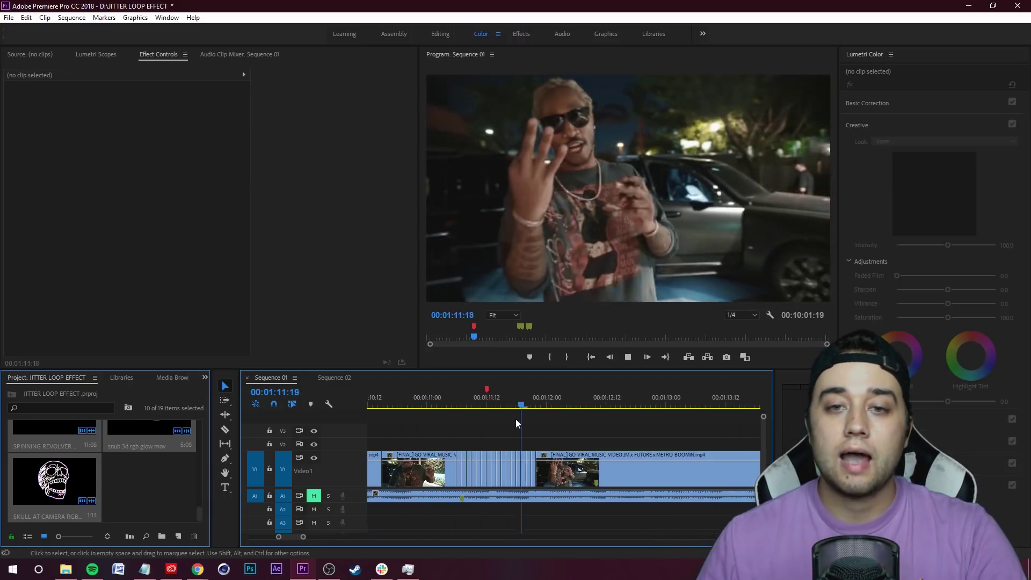
key("space")
key("space")
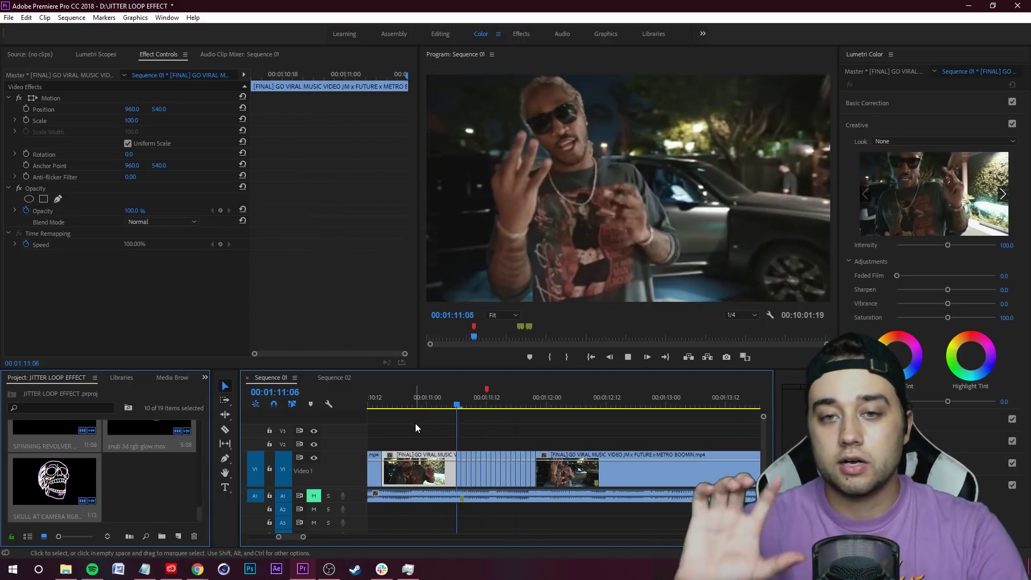
key("space")
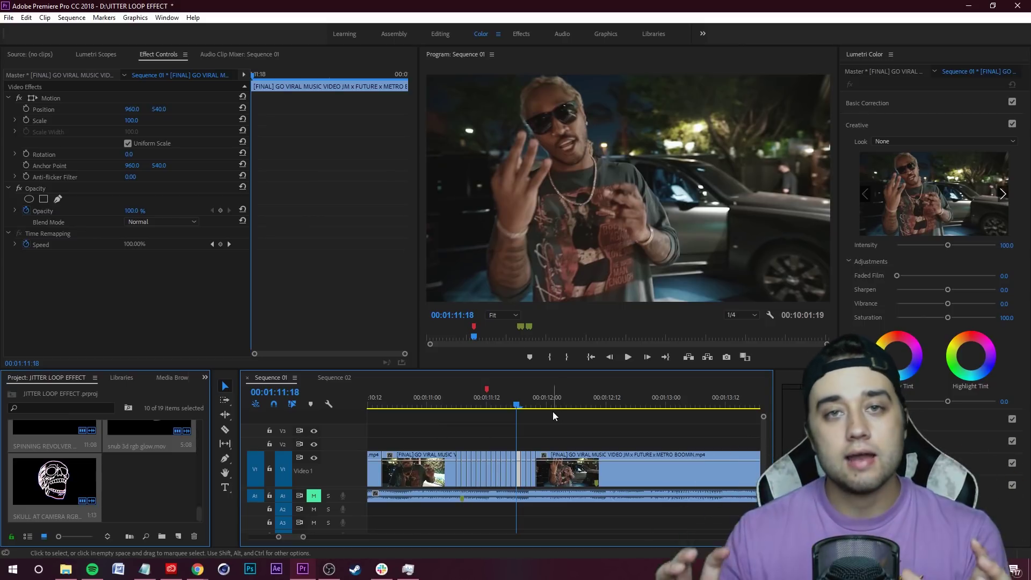
left_click_drag(509, 402, 427, 435)
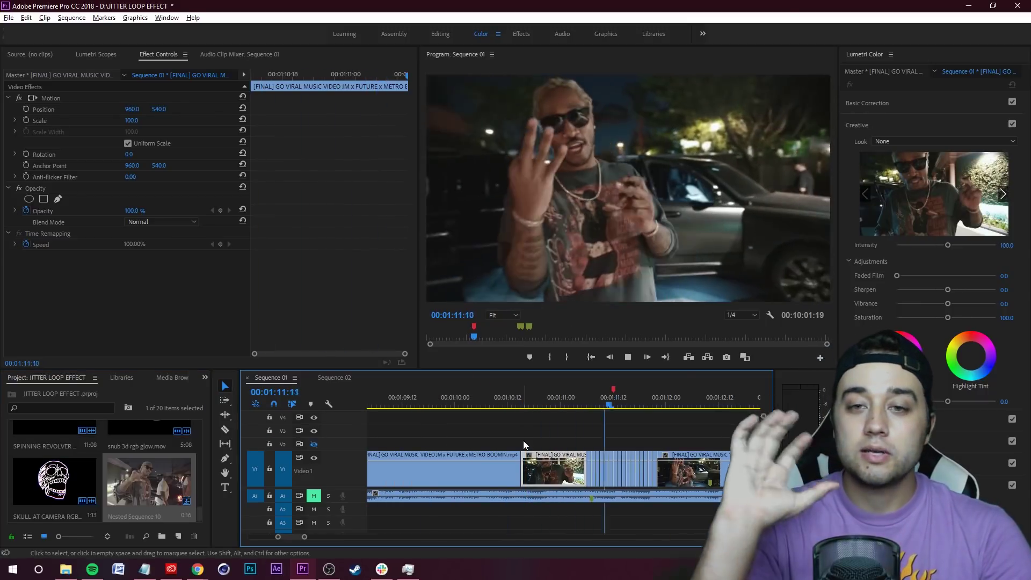
key("space")
left_click_drag(662, 403, 564, 403)
key("space")
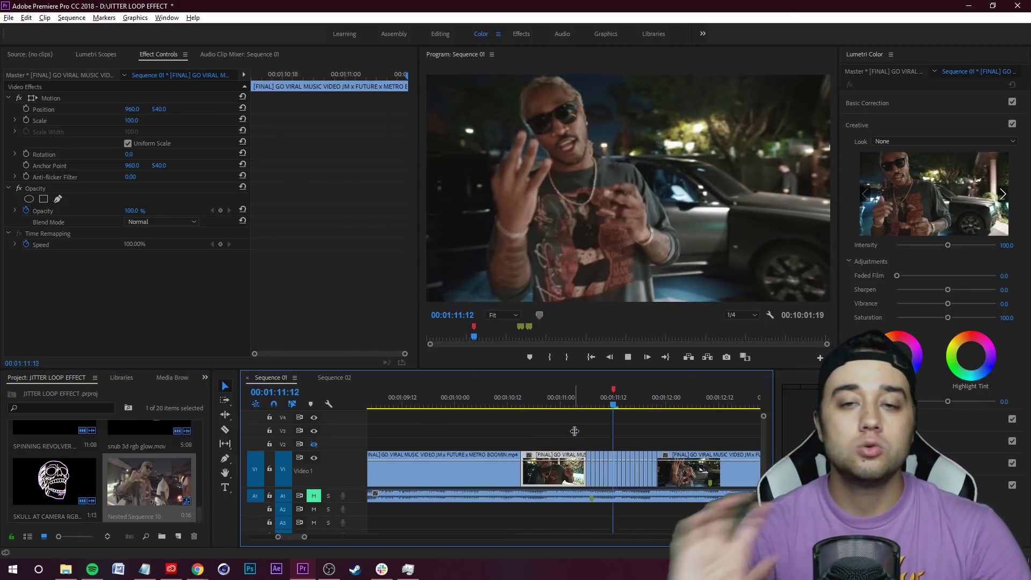
key("space")
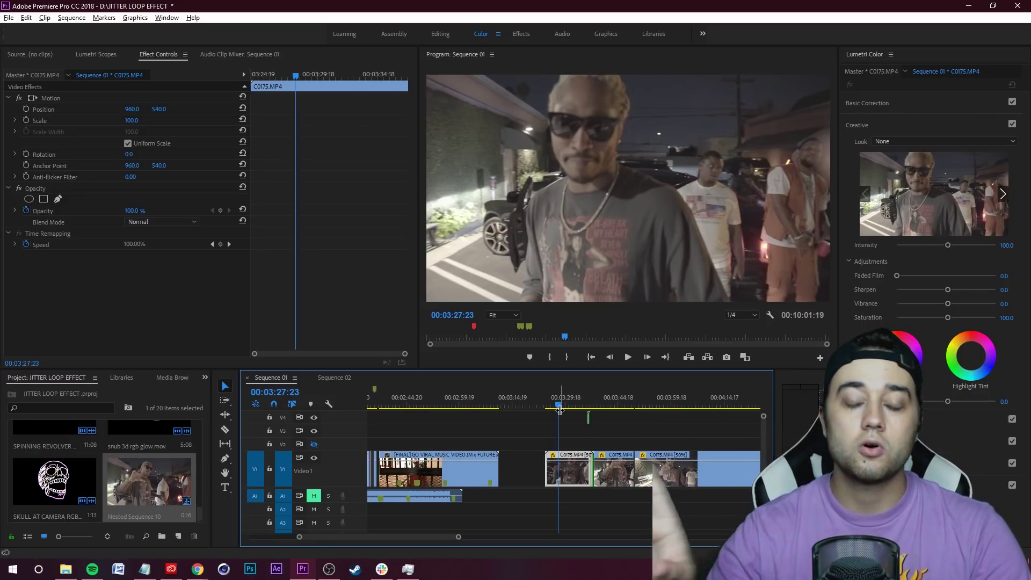
Find the nested jitter loop within the C0175.MP4 footage near 00:03:37:08 and play through it.
scroll(579, 426, "up", 3)
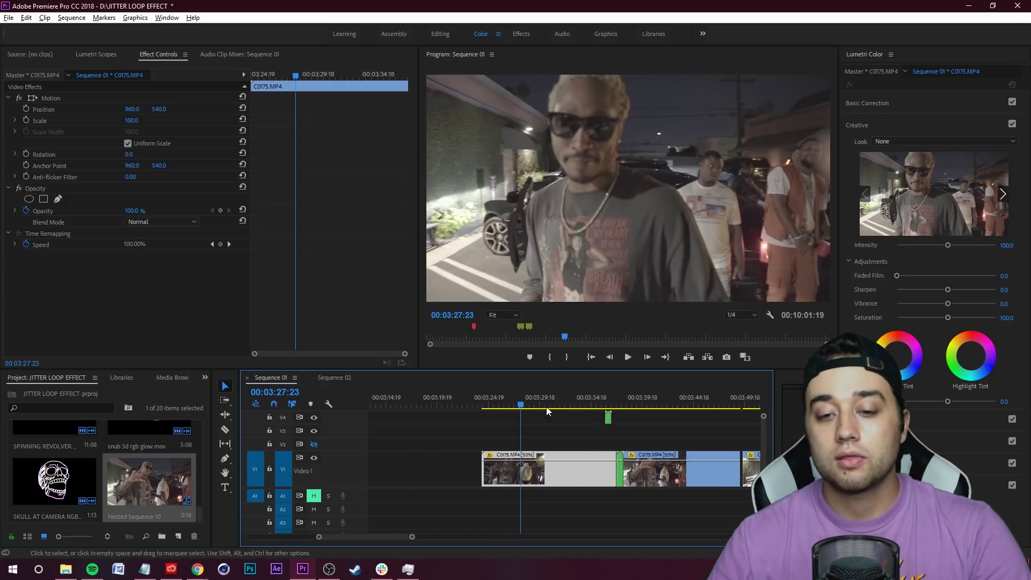
scroll(561, 434, "down", 2)
left_click_drag(474, 405, 512, 418)
scroll(509, 434, "up", 3)
scroll(509, 434, "up", 1)
scroll(567, 419, "up", 3)
key("space")
key("space")
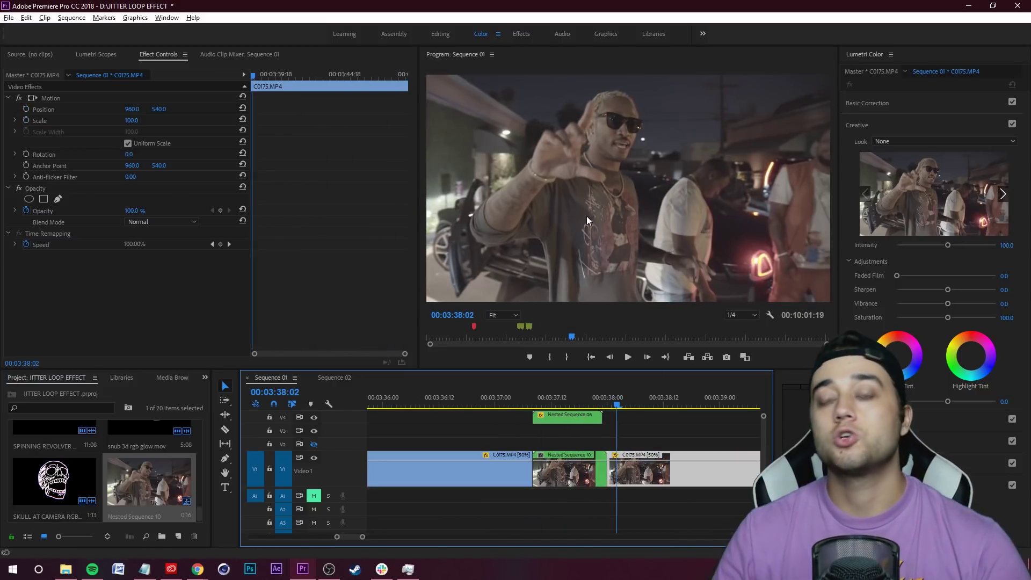
Hide video track V4 above the nested jitter loop and play the C0175.MP4 footage from 00:03:36:12.
left_click_drag(604, 404, 532, 431)
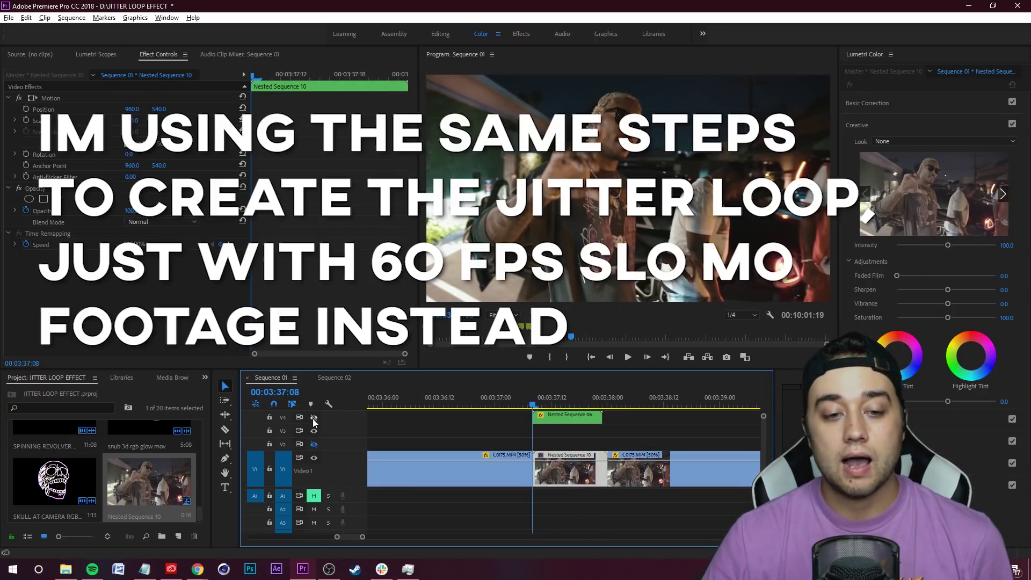
left_click(313, 418)
left_click_drag(533, 404, 440, 404)
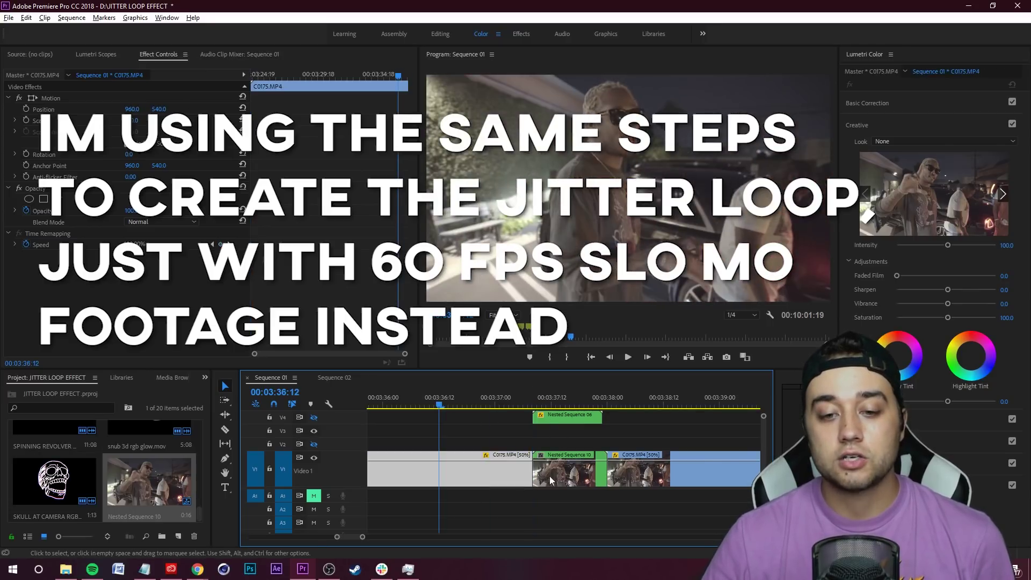
left_click(515, 465)
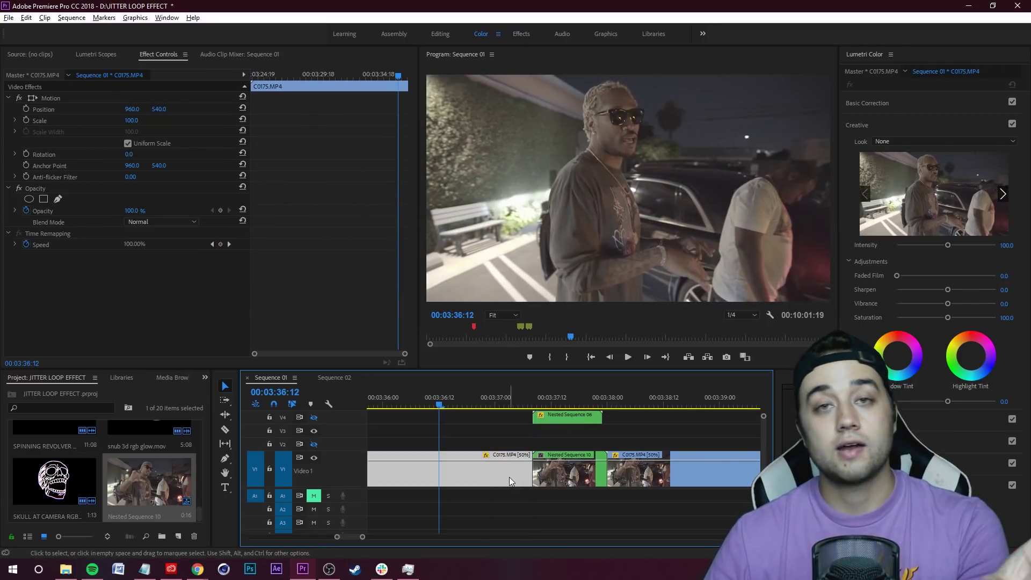
left_click(567, 416)
left_click(594, 494)
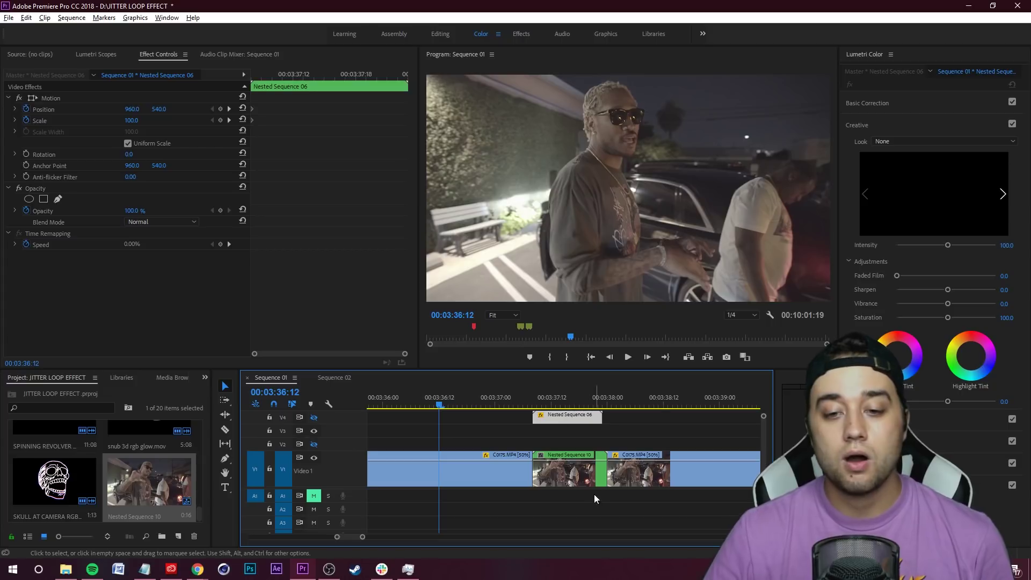
key("space")
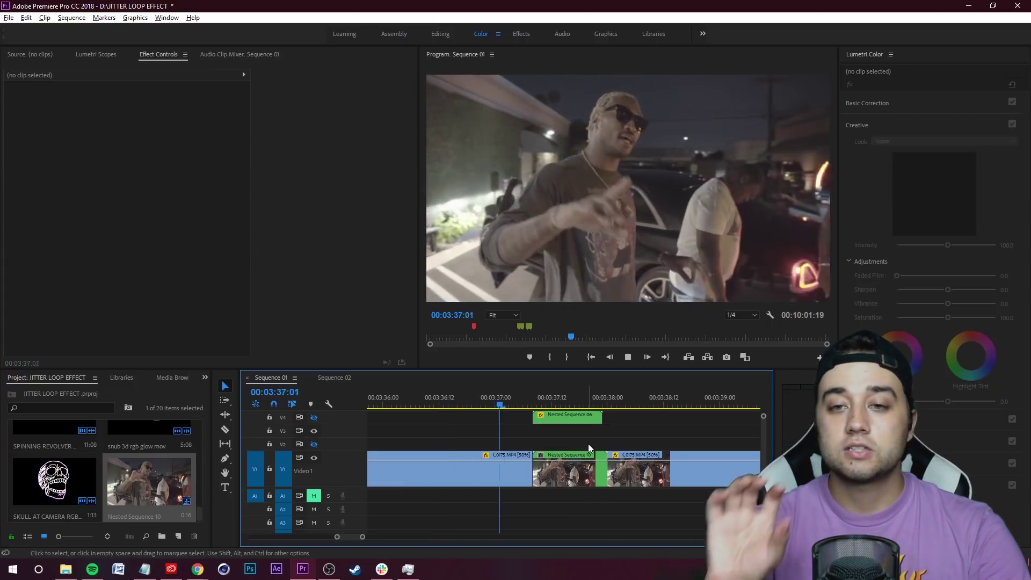
Replay the C0175.MP4 footage through the nested jitter loop from about 00:03:37:00.
key("space")
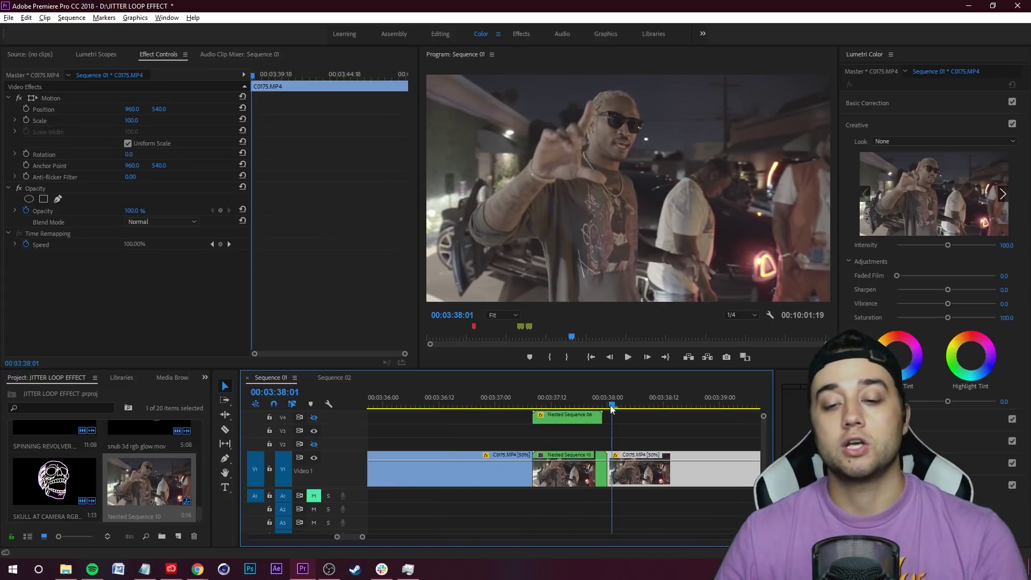
left_click_drag(612, 405, 496, 445)
key("space")
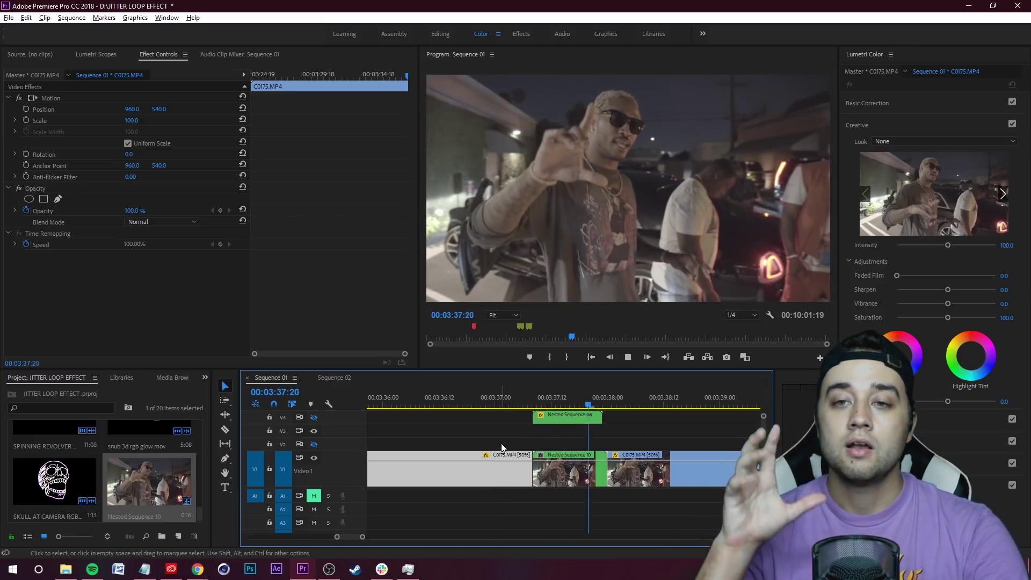
key("space")
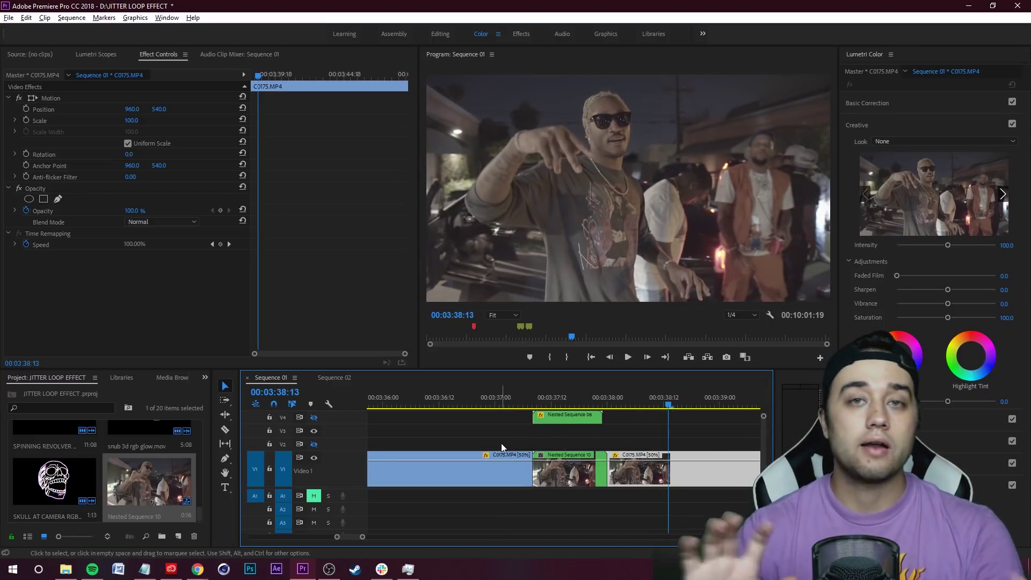
key("Up")
key("Up")
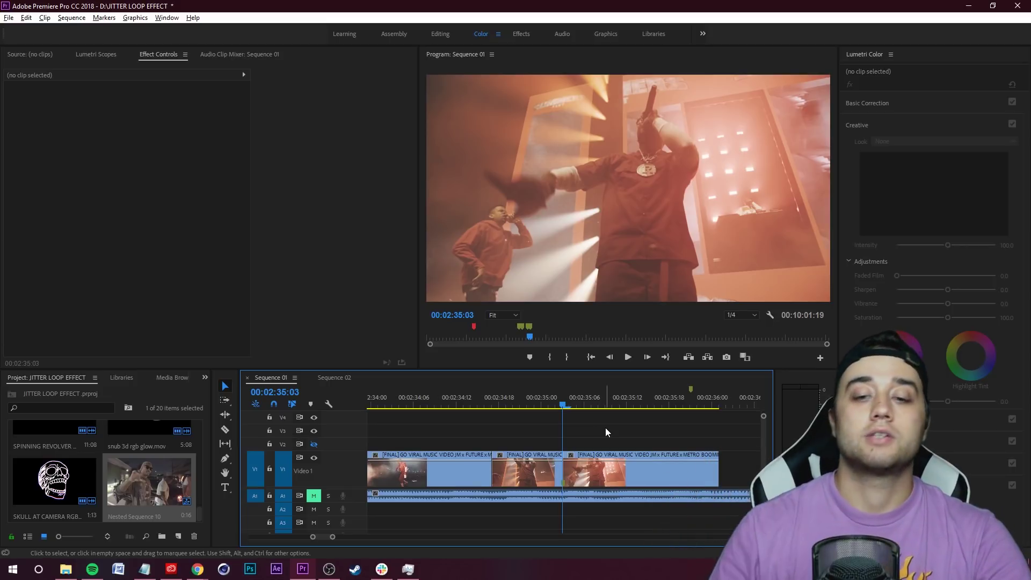
Split the music video clip on V1 at 00:02:35:04 and 00:02:35:05 to isolate two consecutive single frames starting at 00:02:35:03.
scroll(599, 478, "up", 2)
left_click(546, 472)
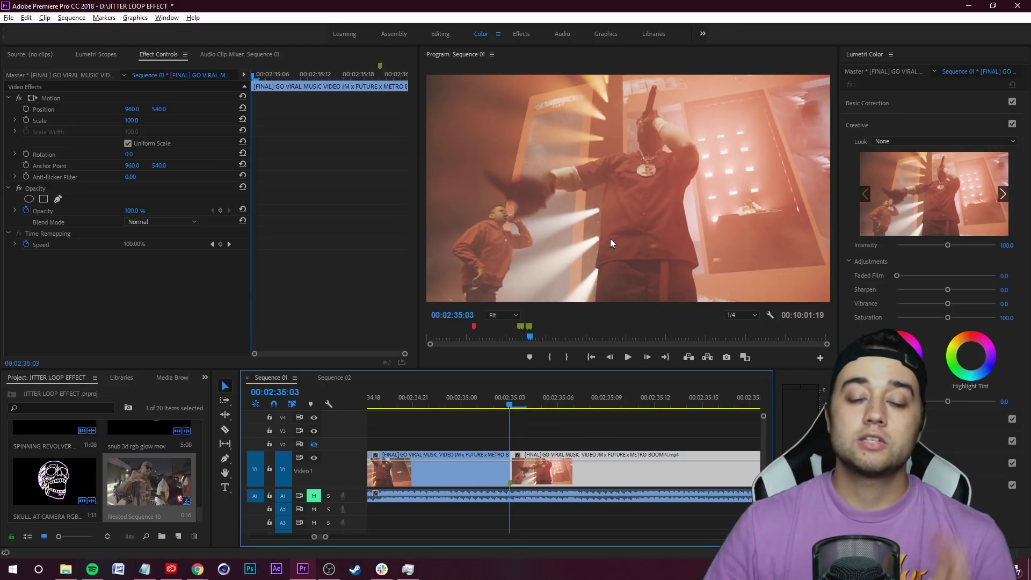
left_click_drag(508, 404, 507, 425)
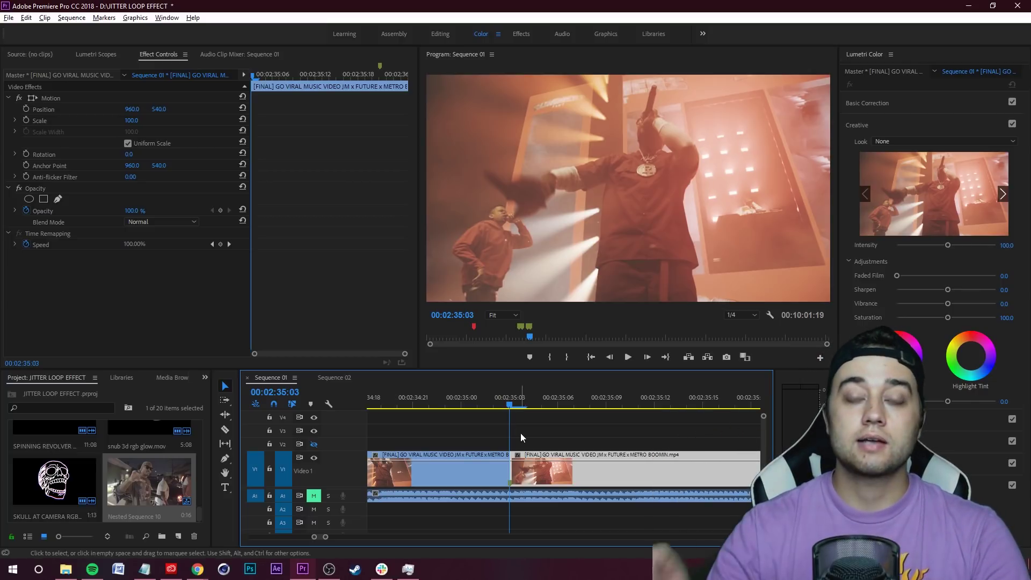
key("Right")
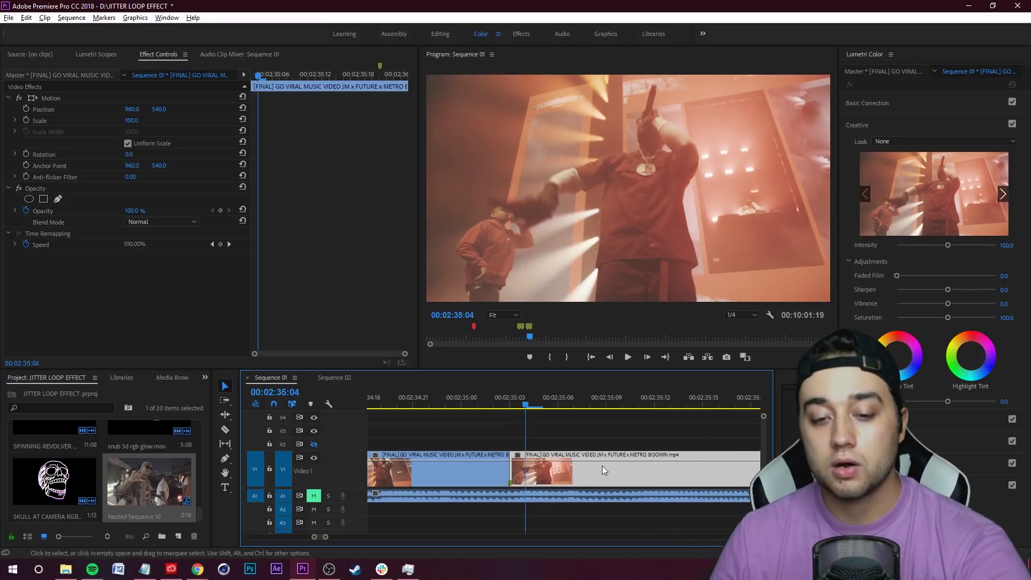
key("ctrl+k")
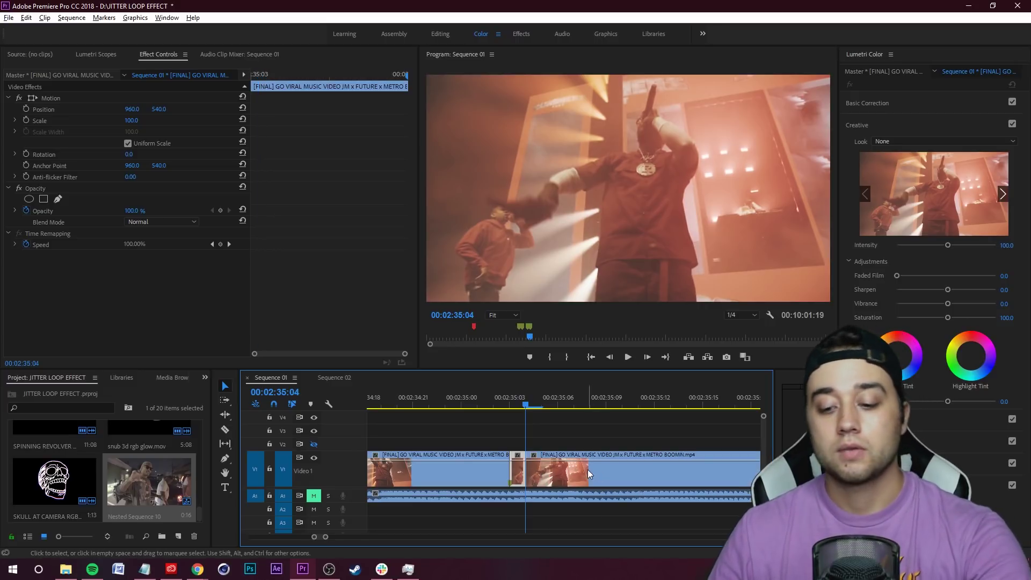
key("Right")
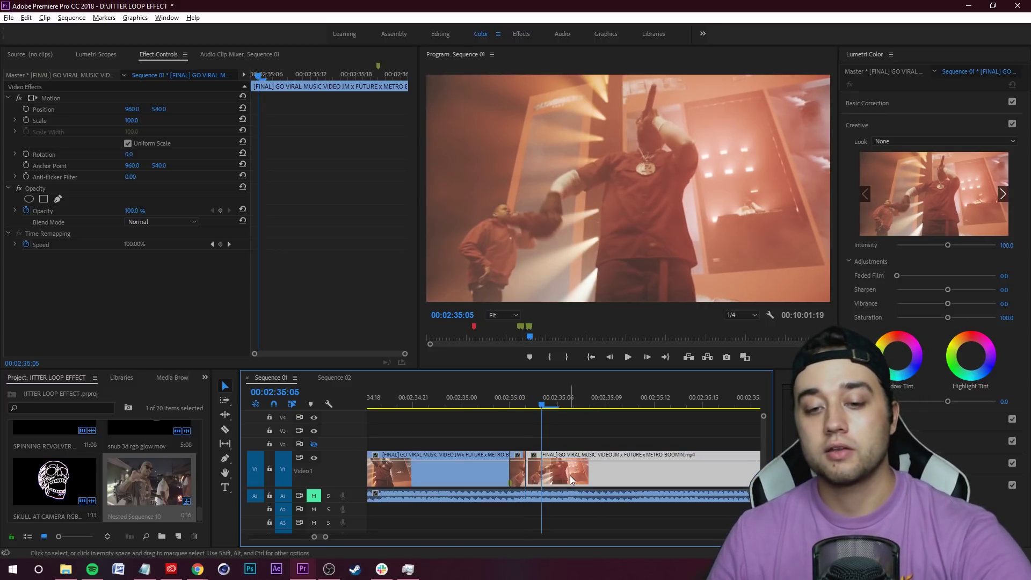
left_click(225, 430)
left_click(543, 472)
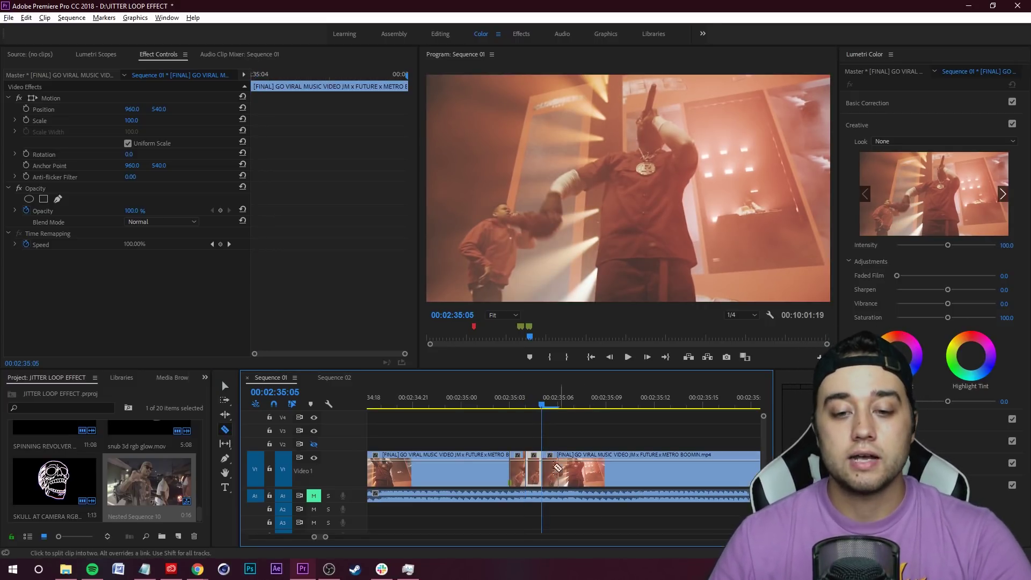
key("v")
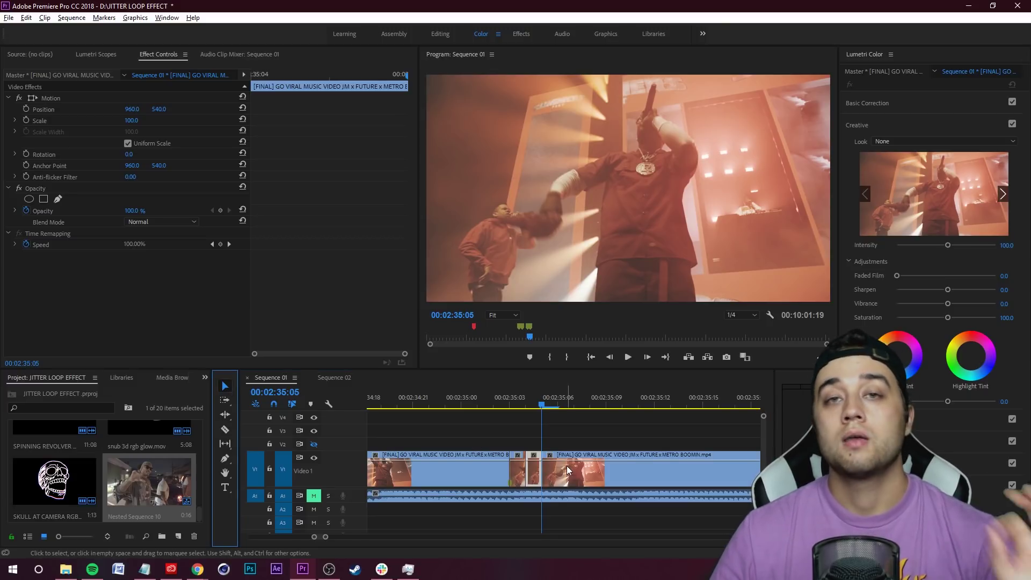
Shift the remaining clip on V1 later and duplicate the two single-frame pieces into a 16-frame alternating loop before it.
left_click_drag(599, 482, 726, 477)
scroll(620, 477, "down", 2)
left_click_drag(473, 442, 733, 469)
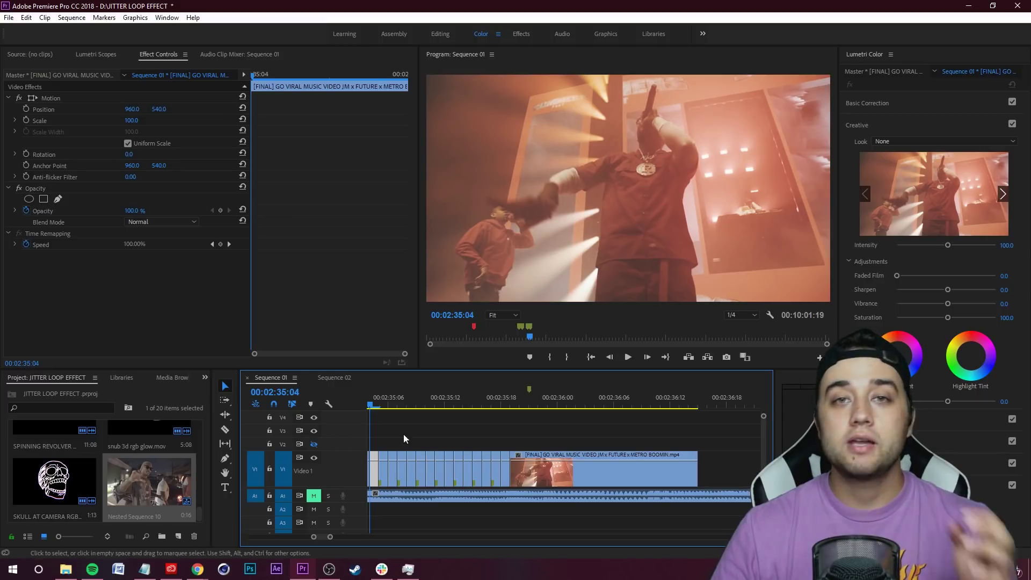
scroll(428, 431, "up", 2)
left_click(471, 433)
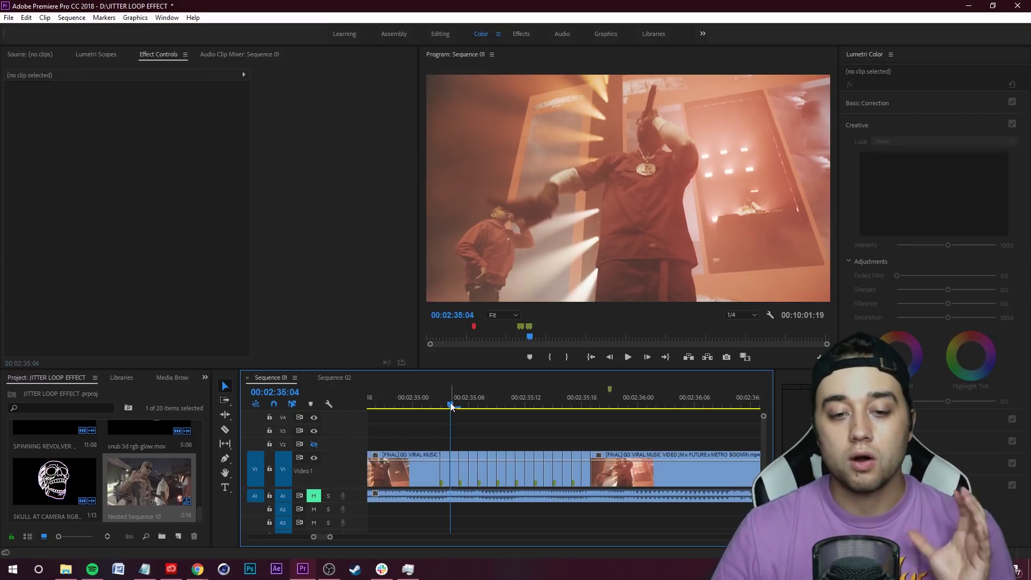
Nest all the alternating single-frame pieces on V1 into one sequence, keeping the default name.
left_click_drag(450, 403, 422, 403)
key("Left")
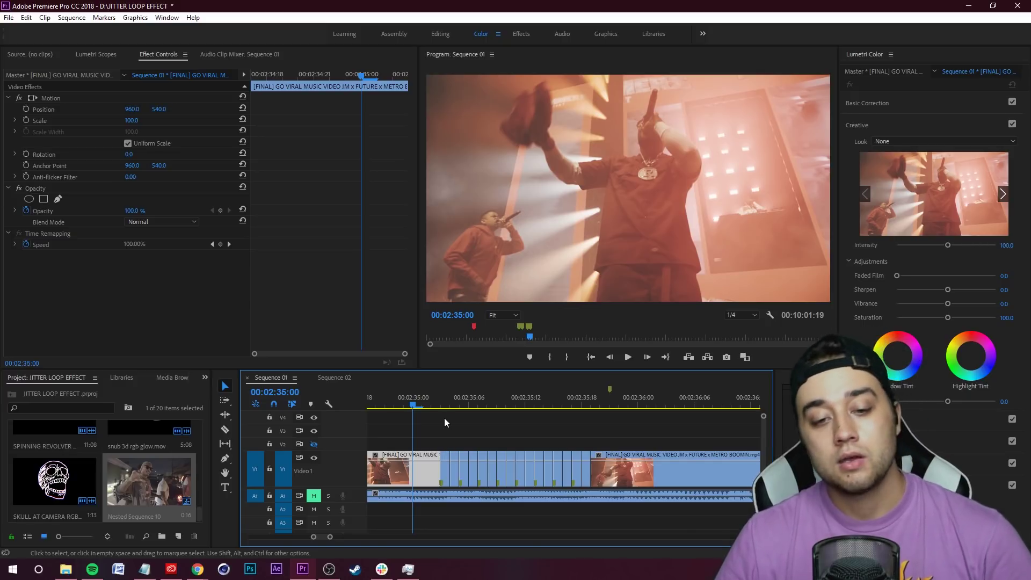
left_click_drag(438, 417, 586, 466)
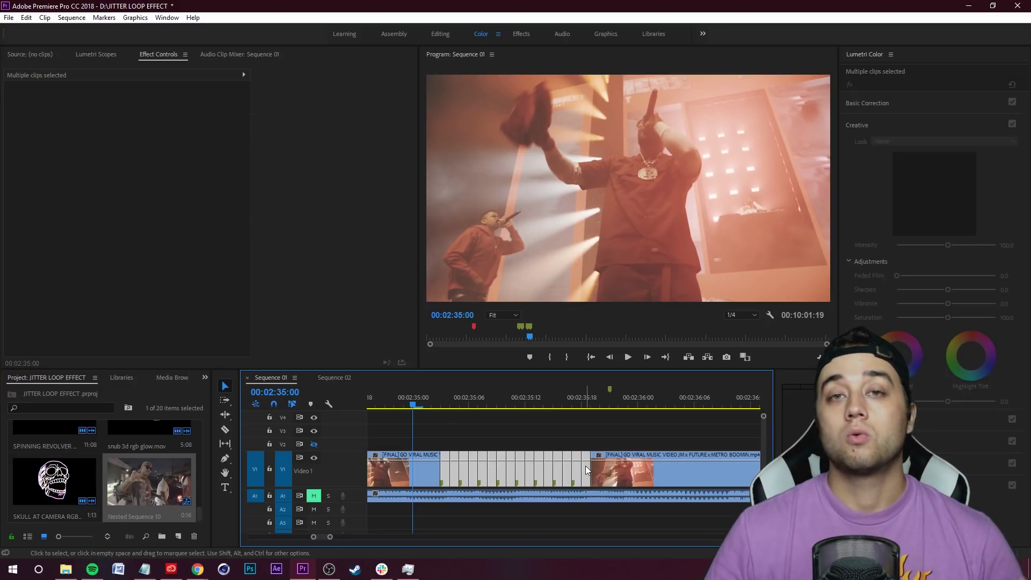
right_click(558, 469)
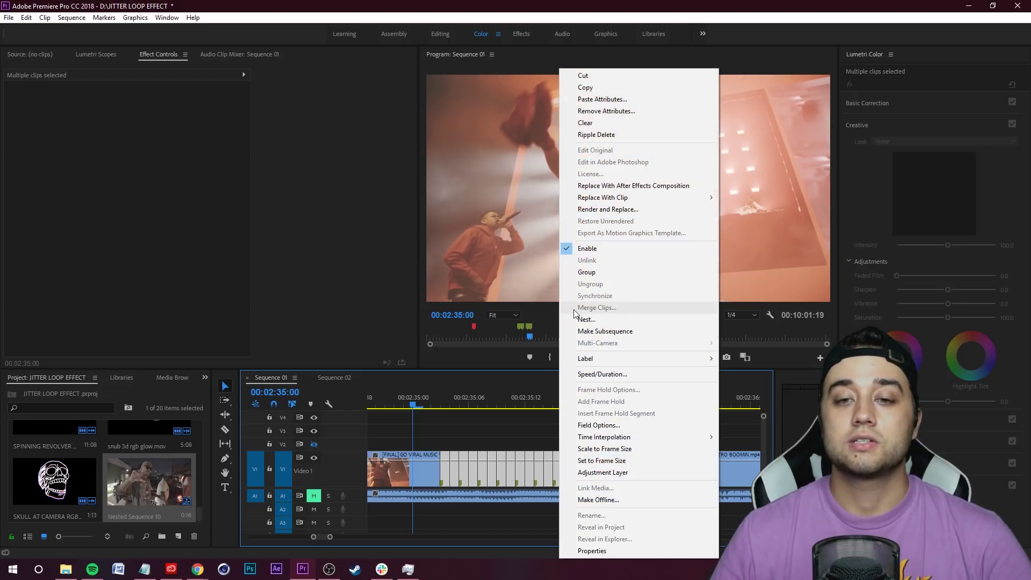
left_click(603, 320)
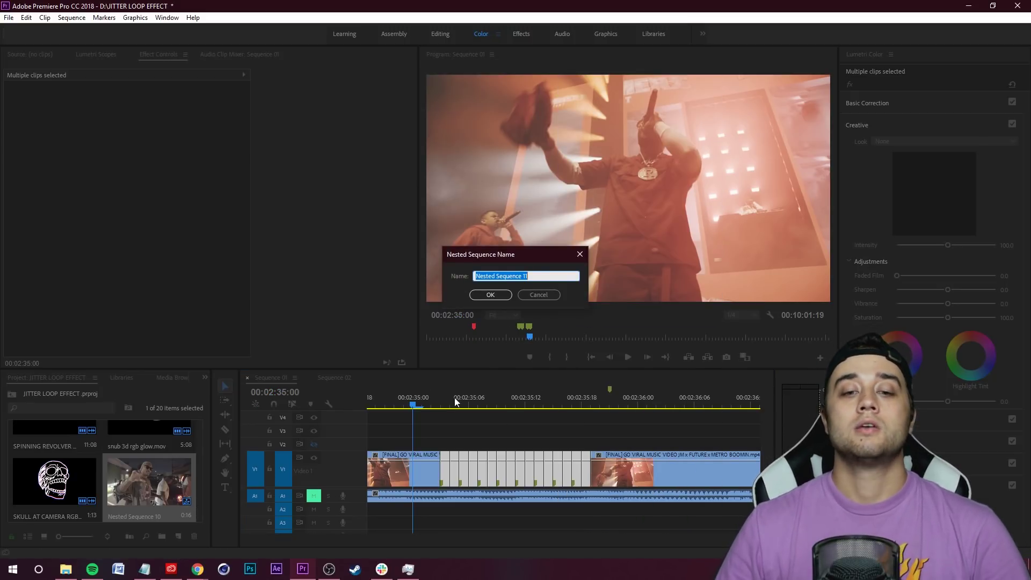
left_click(503, 295)
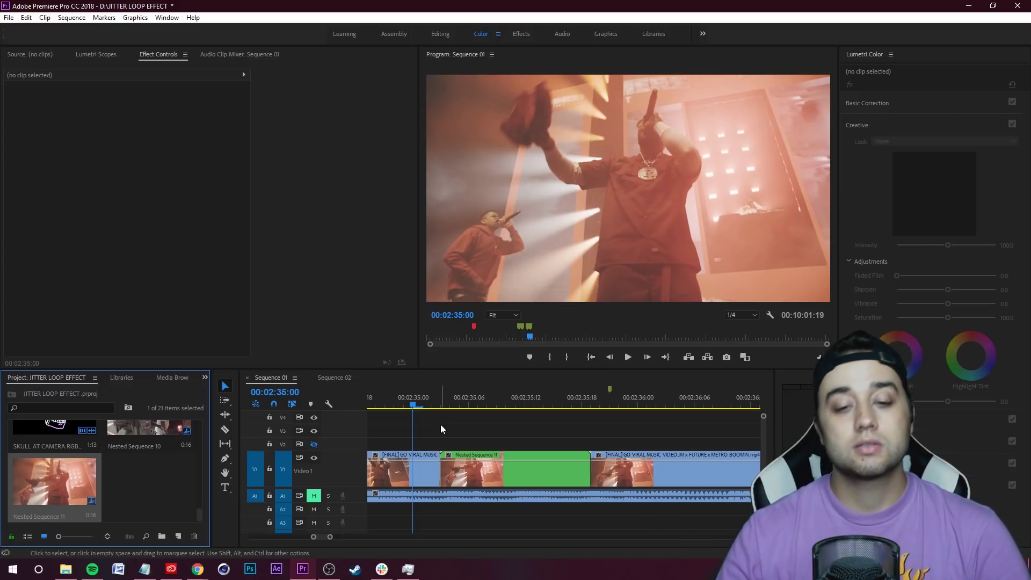
Find the Basic 3D effect and apply it to the new nested sequence on V1.
left_click_drag(413, 402, 440, 410)
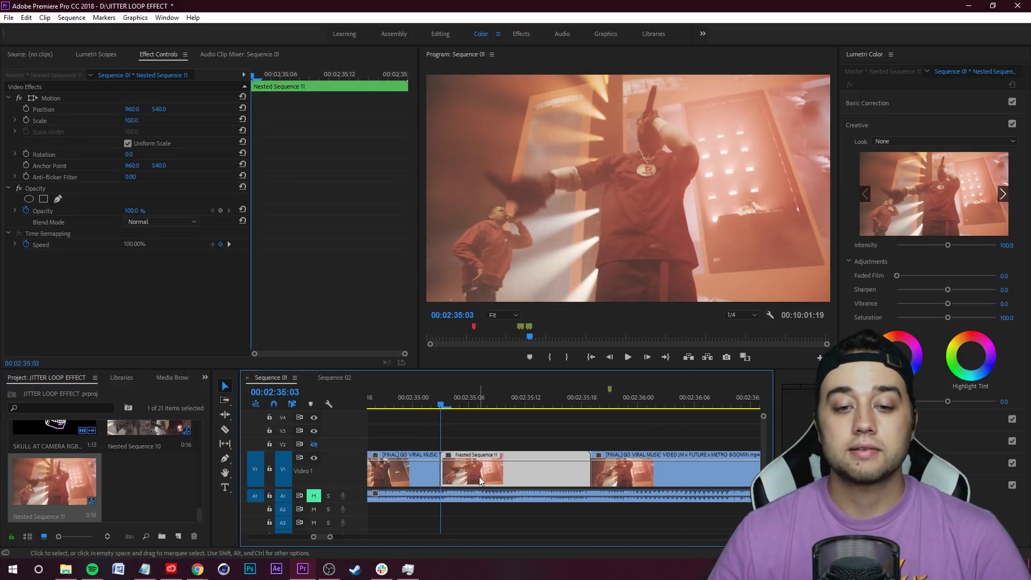
left_click(205, 379)
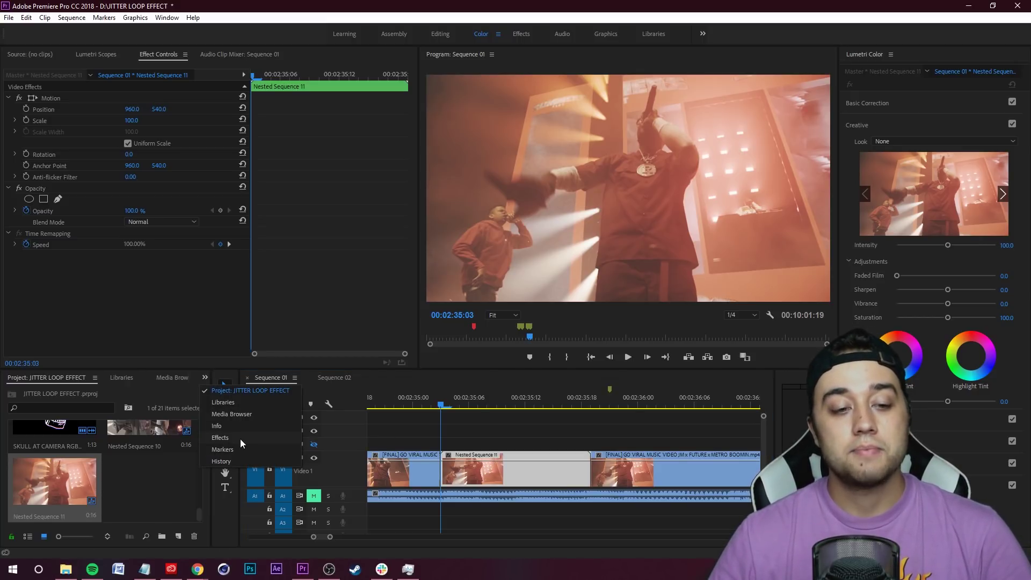
left_click(226, 438)
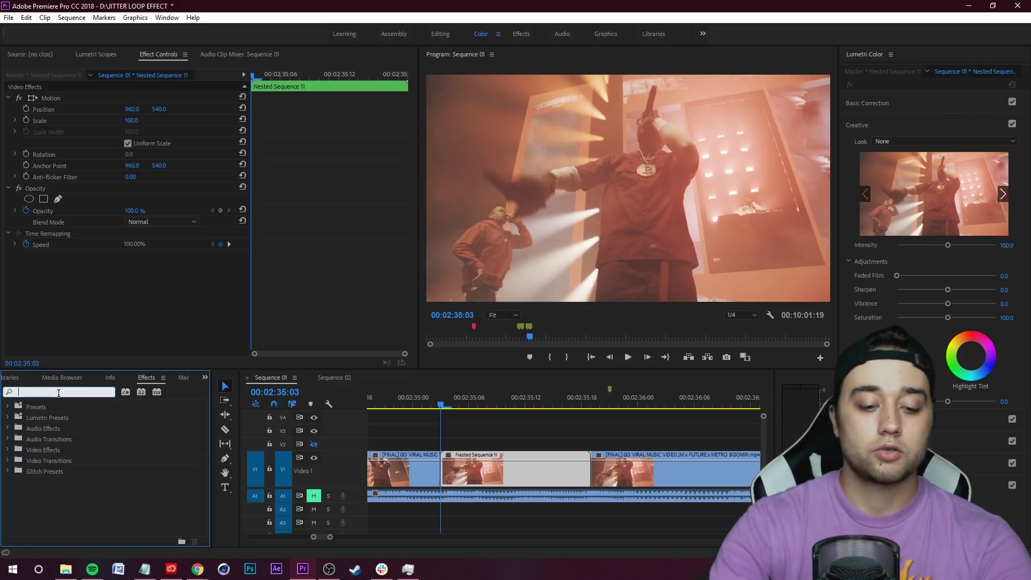
type("basic 3d")
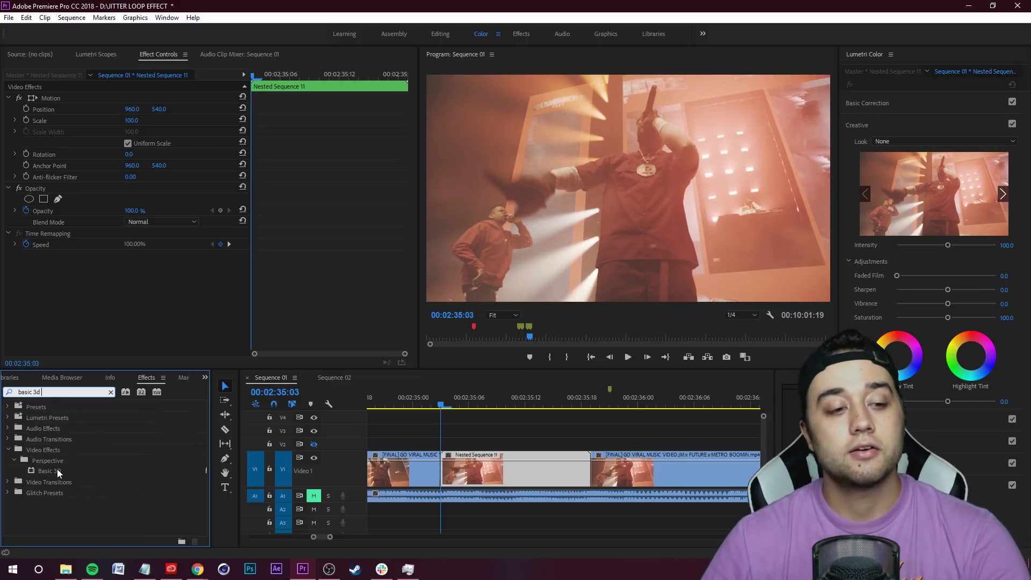
left_click_drag(54, 473, 508, 472)
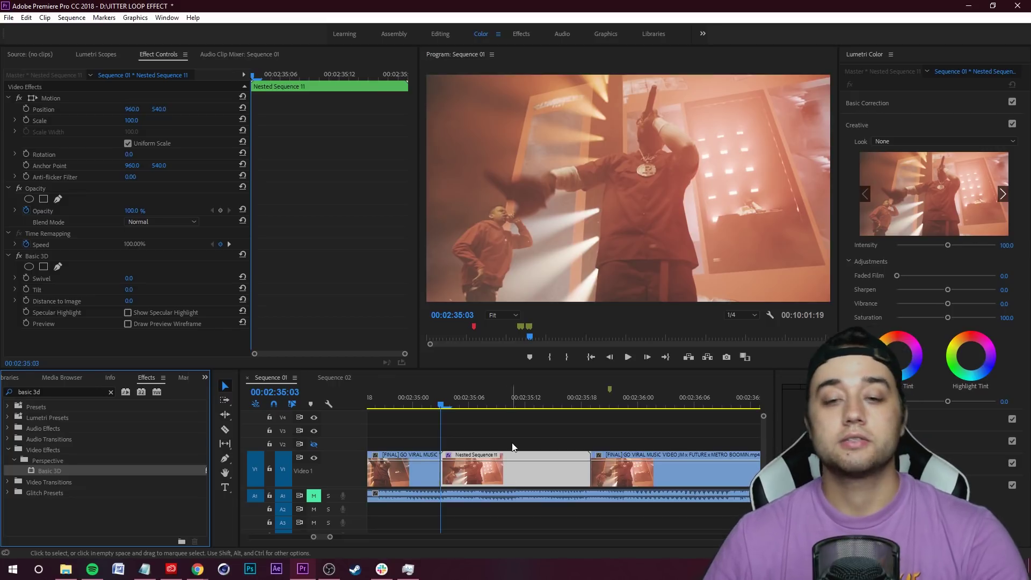
left_click(539, 430)
left_click(487, 475)
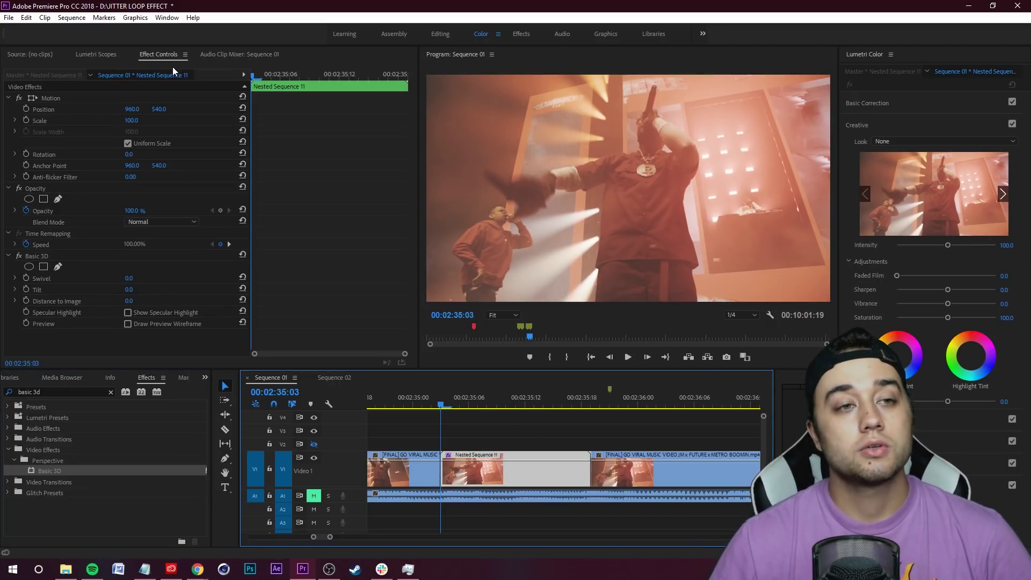
Try a Basic 3D swivel of -35° on the nested sequence, undo it, and set the swivel to 8°.
left_click(157, 54)
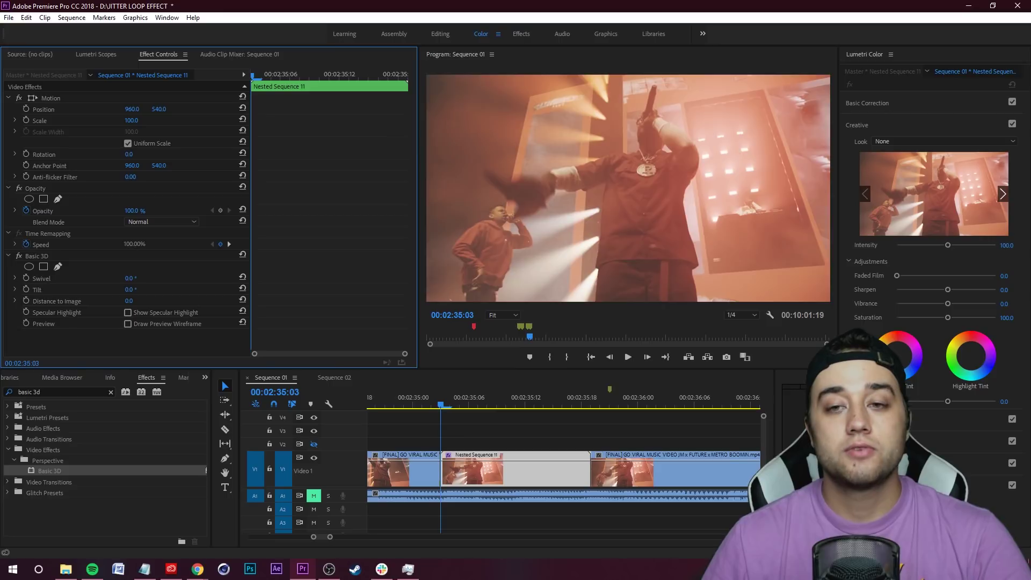
left_click_drag(130, 279, 110, 278)
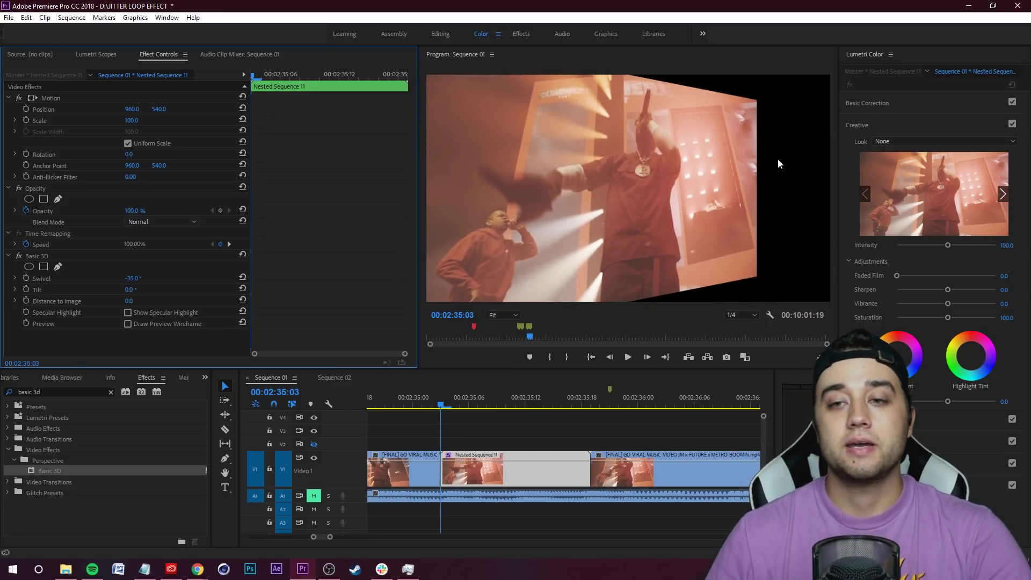
key("ctrl+z")
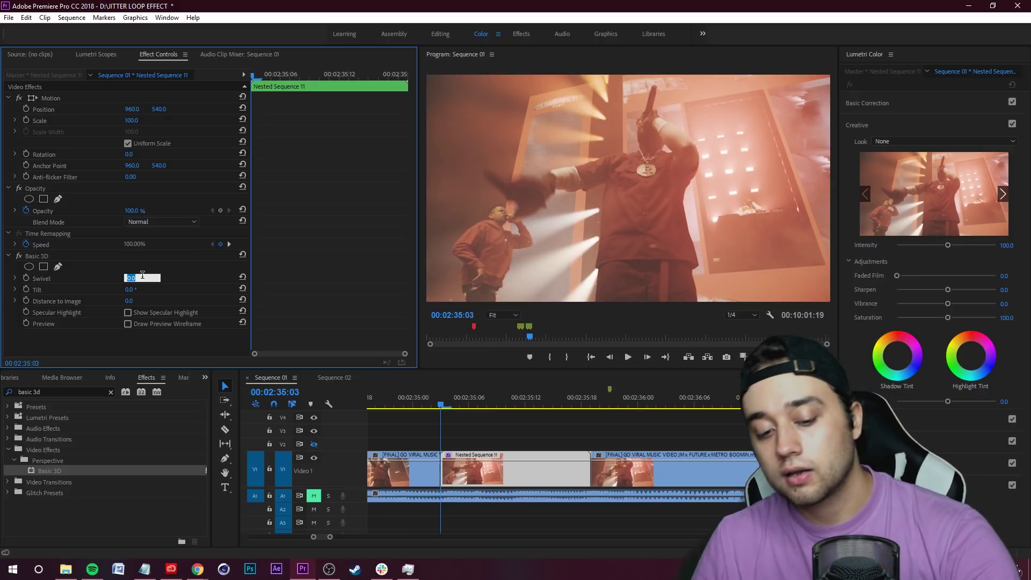
type("8")
key("Return")
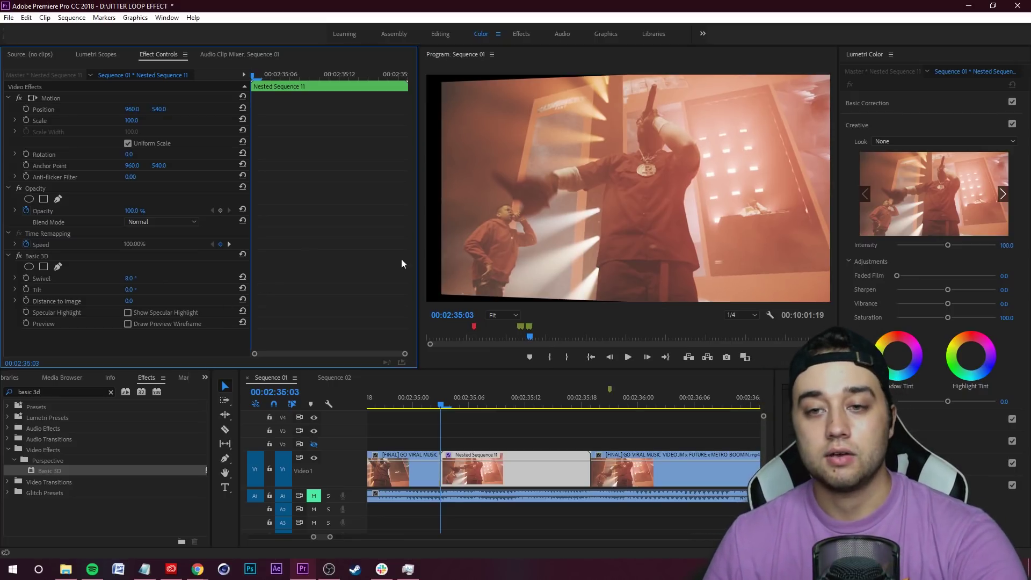
Scale the nested sequence up to about 108.9 to cover the black edges caused by the swivel.
left_click(496, 476)
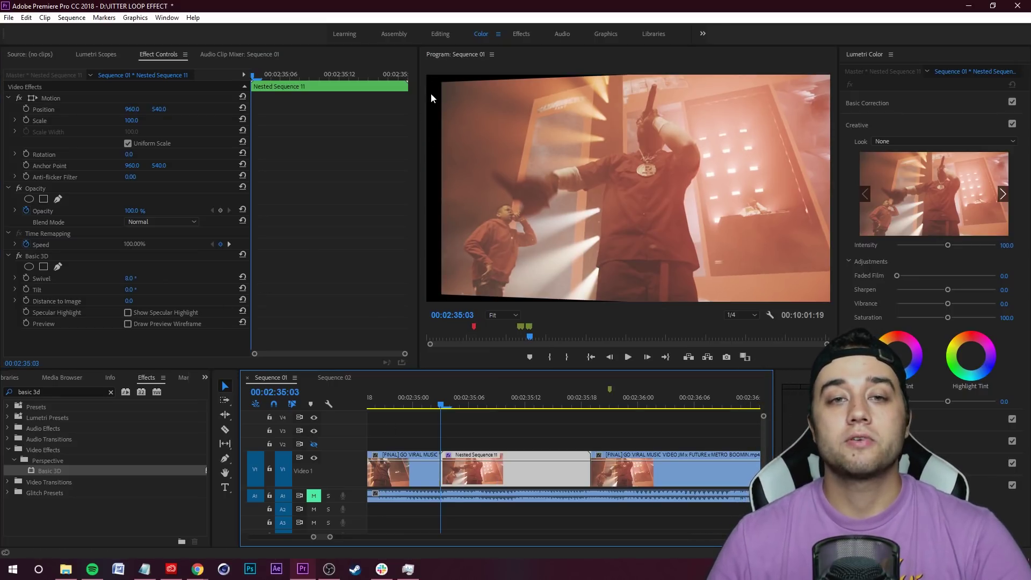
left_click(15, 121)
left_click_drag(134, 140, 135, 143)
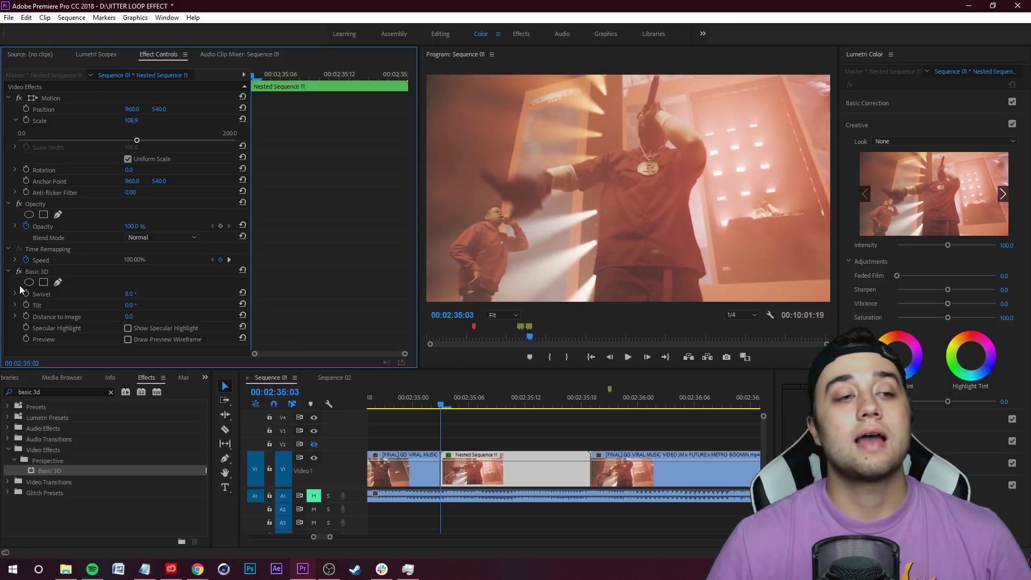
Start keyframing the Basic 3D swivel at the nested sequence's first frame and add a -8° keyframe at 00:02:35:08.
left_click(39, 271)
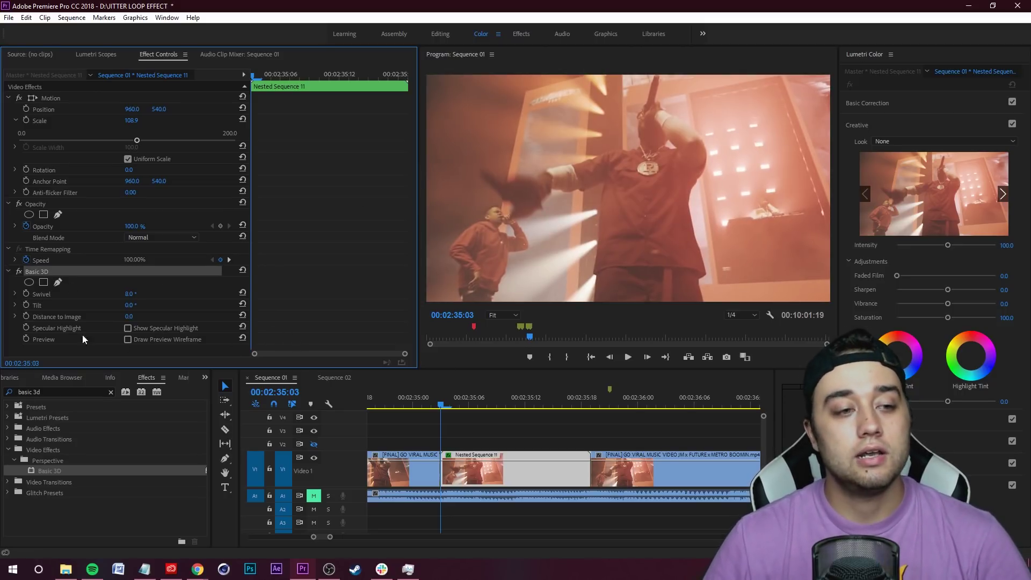
left_click(25, 294)
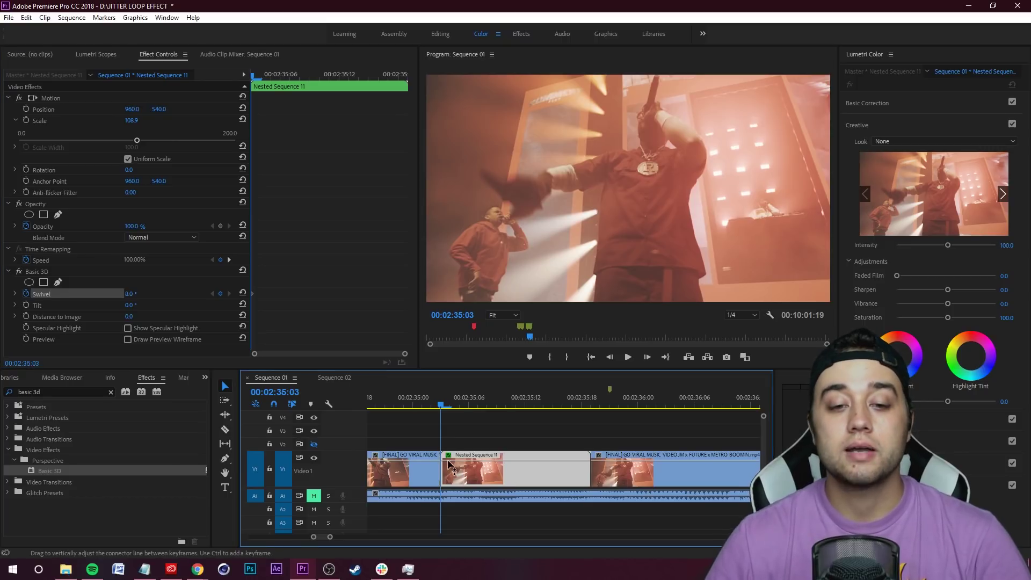
mouse_move(444, 410)
left_mouse_down()
mouse_move(494, 407)
mouse_move(443, 414)
left_mouse_up()
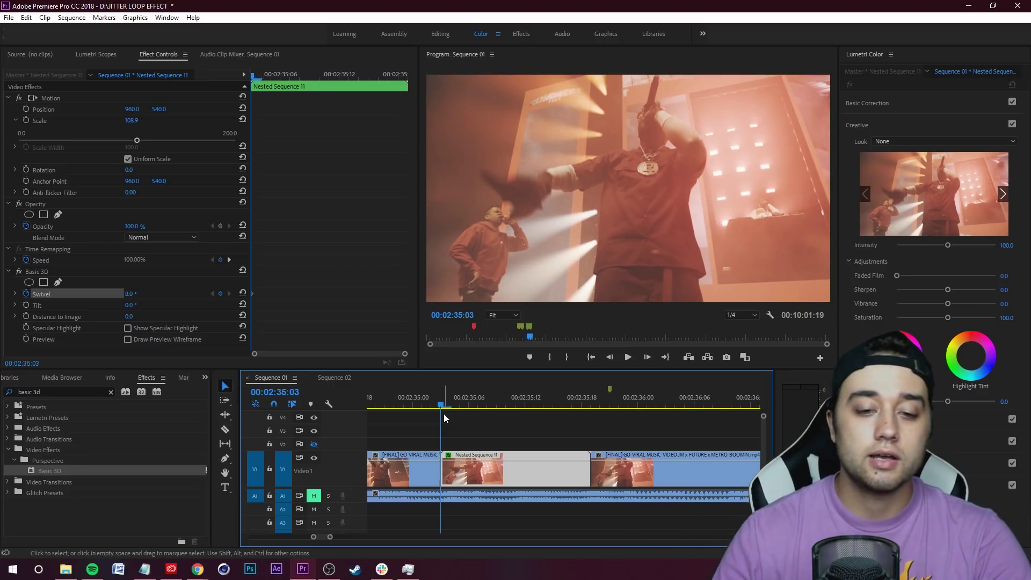
key("shift+Right")
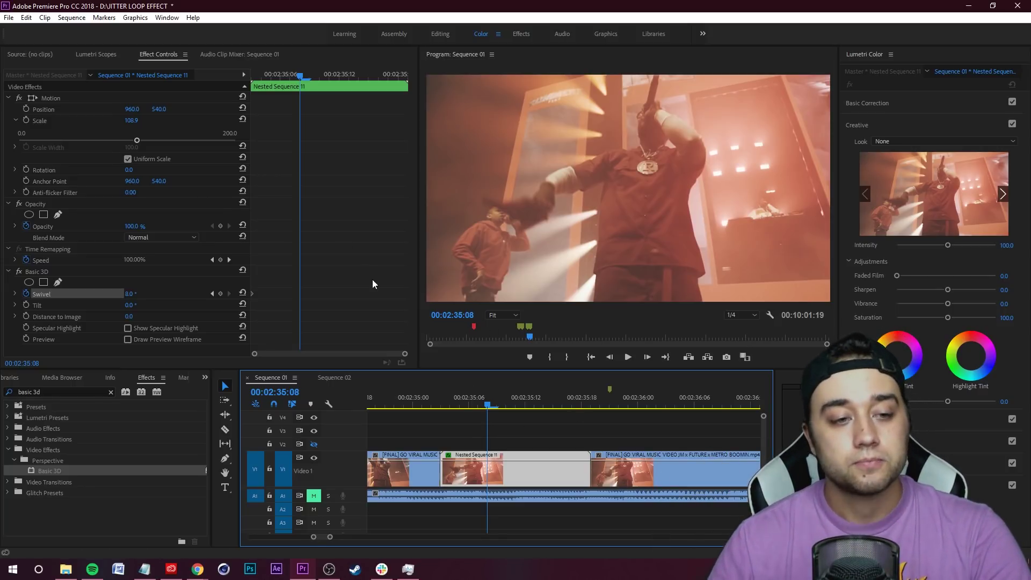
left_click(130, 294)
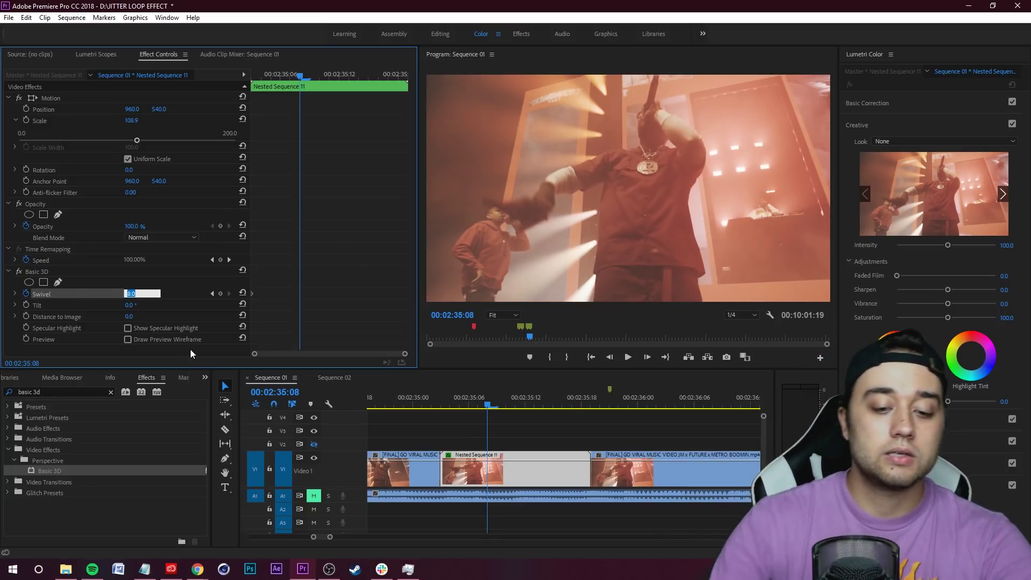
type("-9")
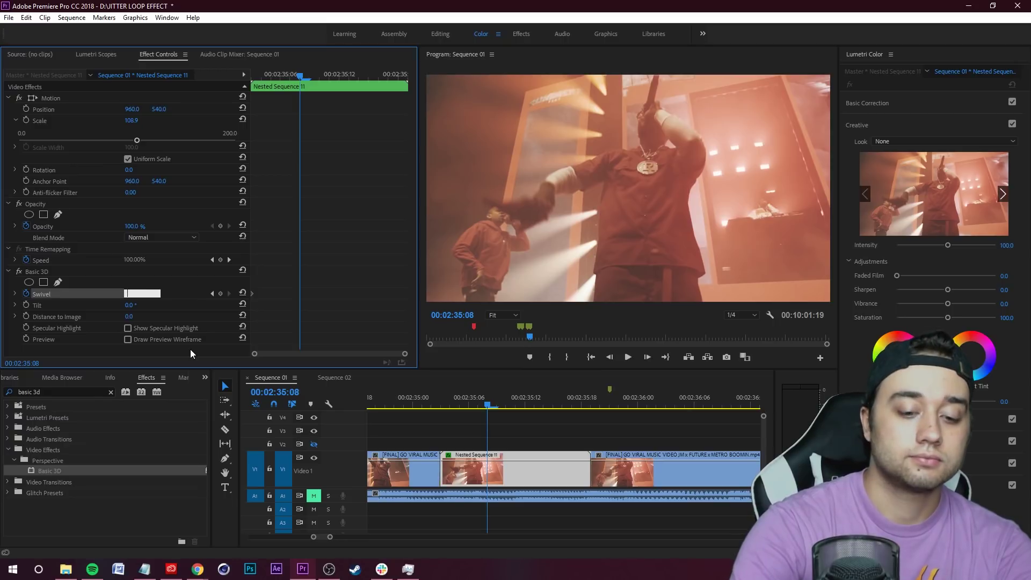
key("Return")
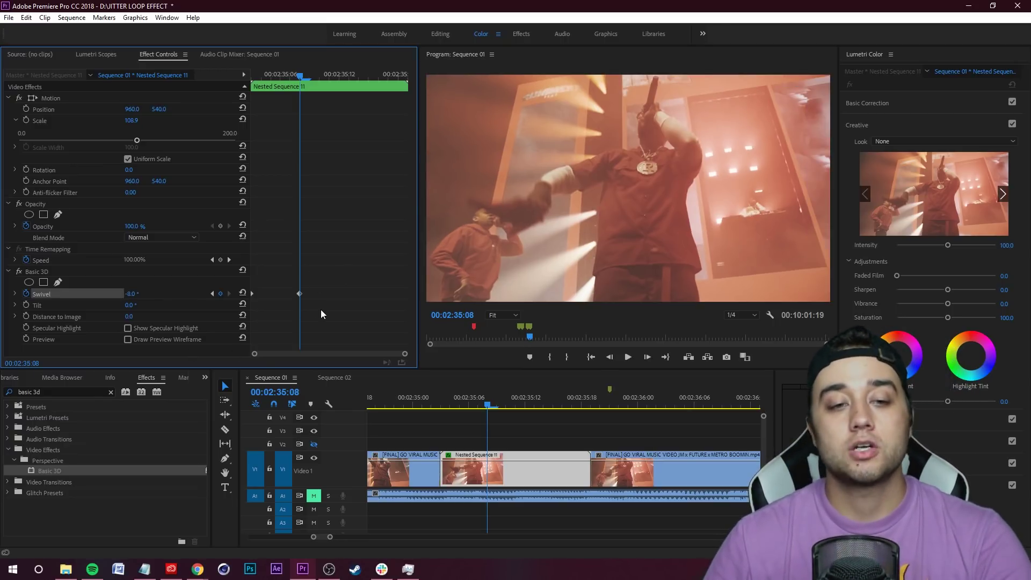
Add an 8° swivel keyframe five frames further on, at 00:02:35:13.
left_click(524, 472)
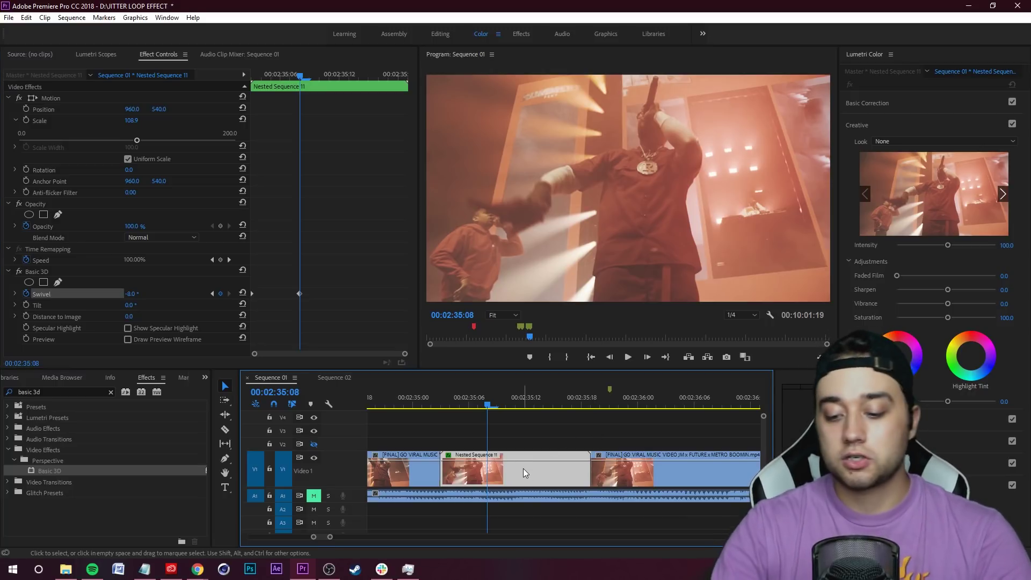
key("shift+Right")
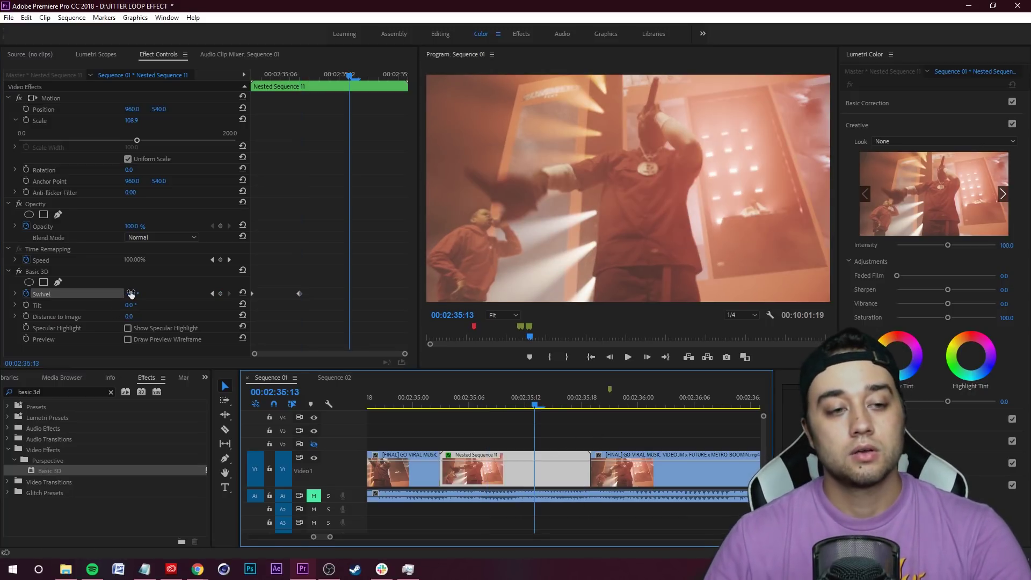
left_click(131, 294)
type("8")
key("Return")
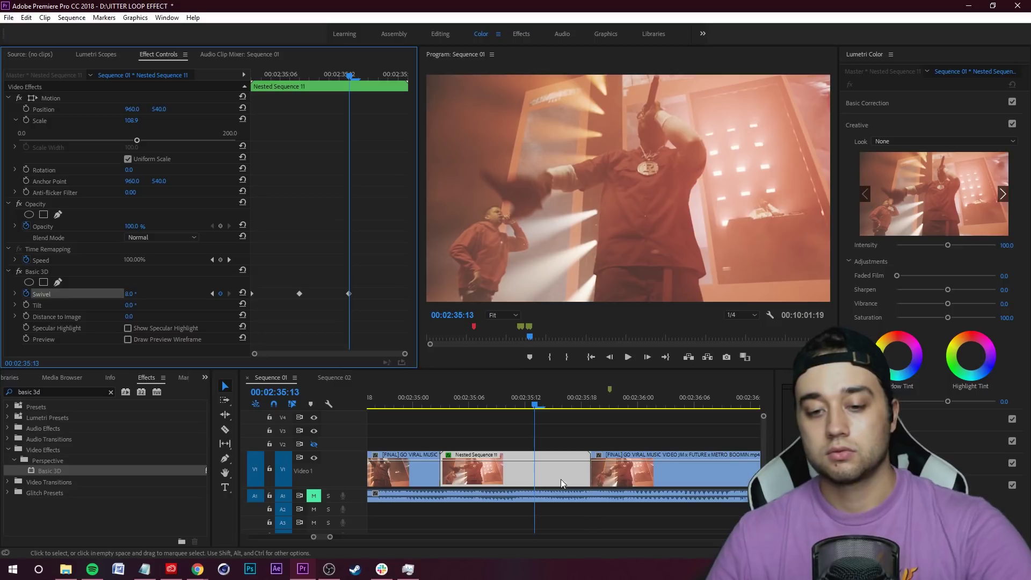
Add a -8° swivel keyframe near the end of the nested sequence, at 00:02:35:18.
left_click(559, 474)
key("shift+Right")
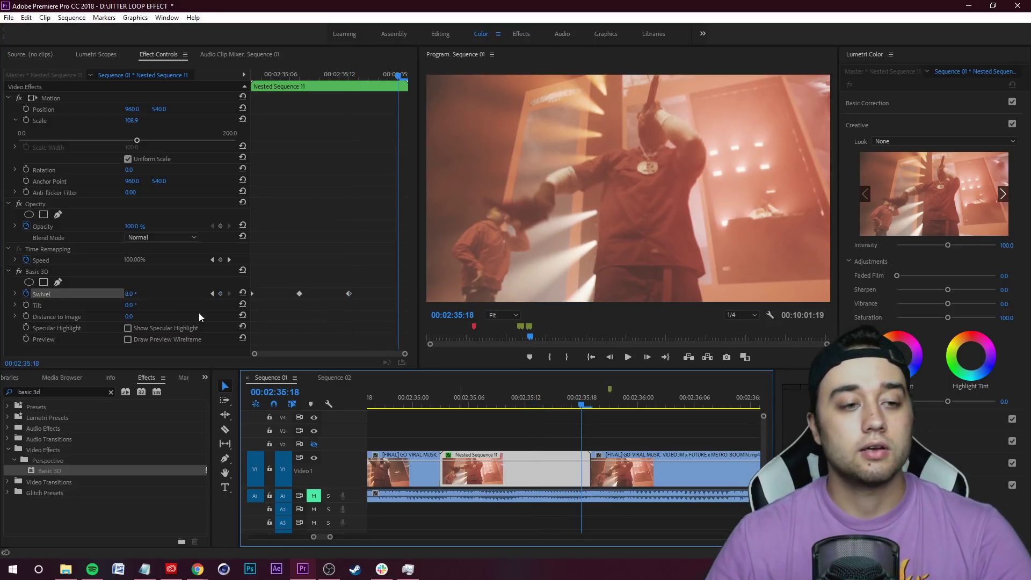
left_click(132, 302)
left_click(129, 294)
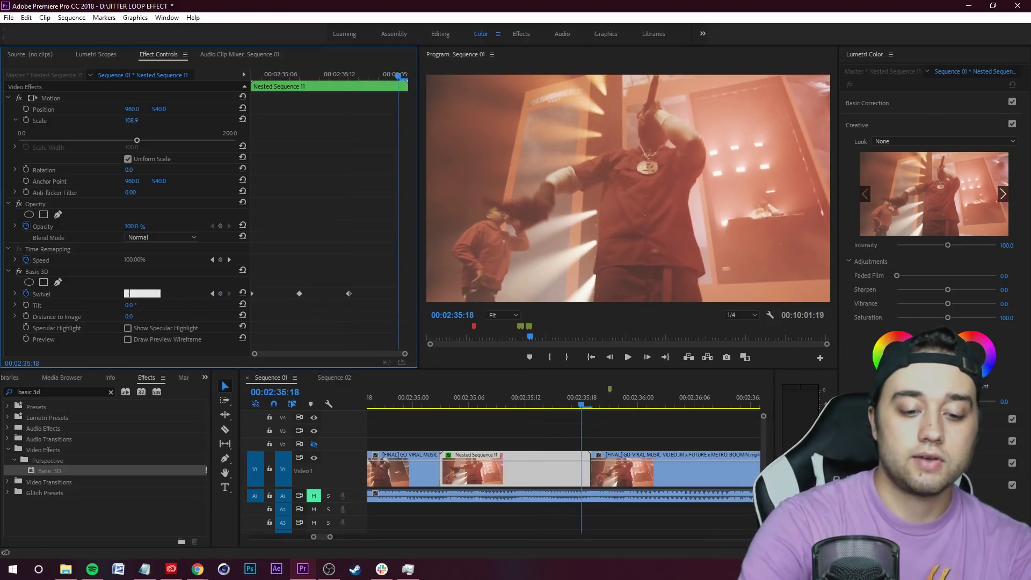
type("-8")
key("Return")
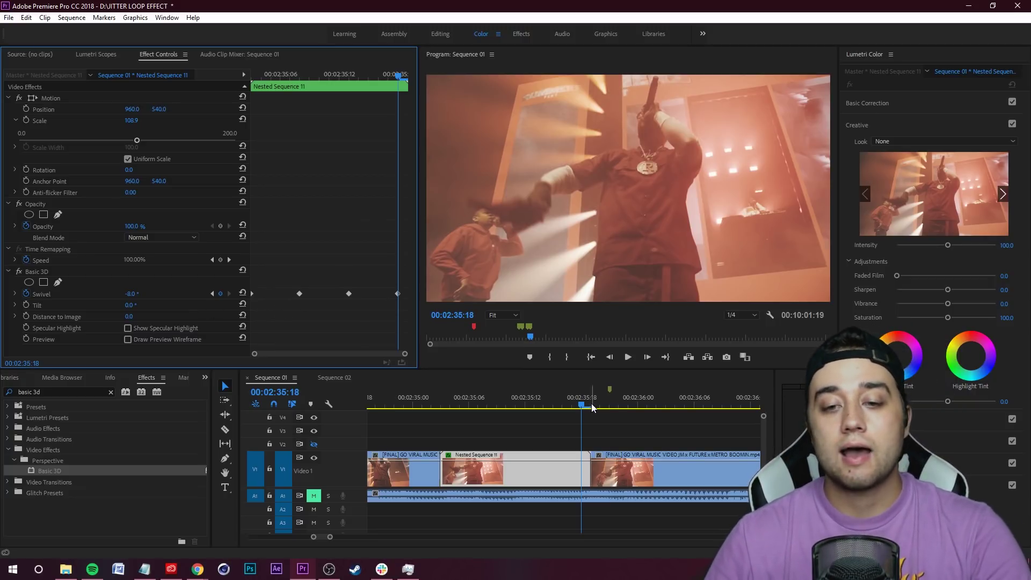
Play back the nested loop repeatedly from just before its start to check the swivel animation.
left_click_drag(593, 409, 448, 427)
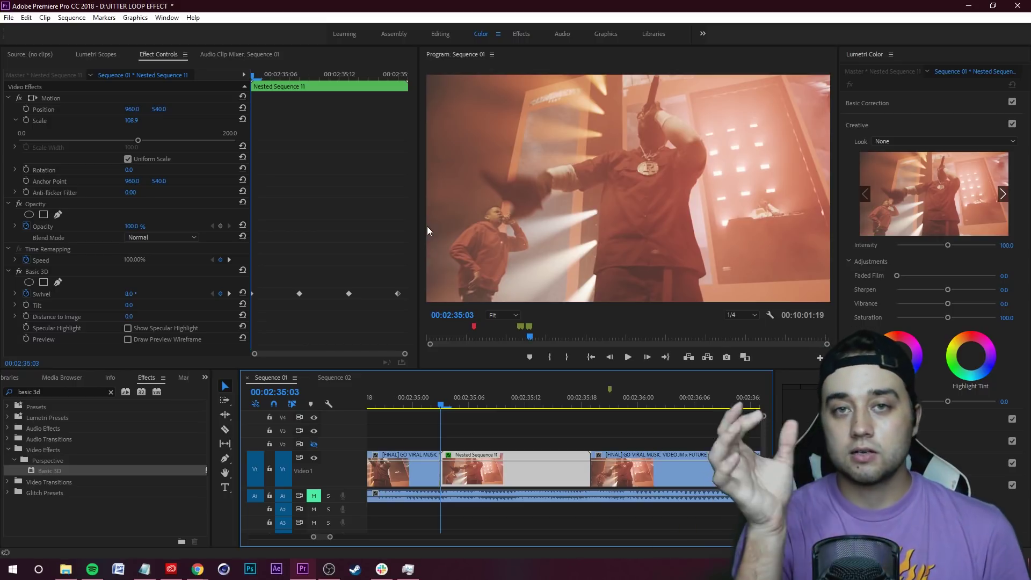
key("space")
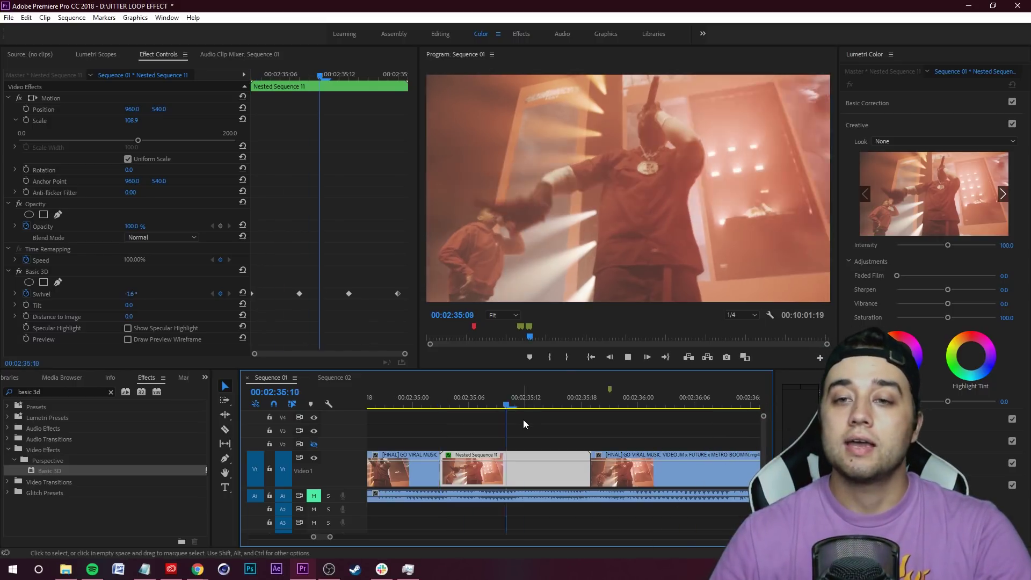
key("space")
left_click(422, 407)
key("space")
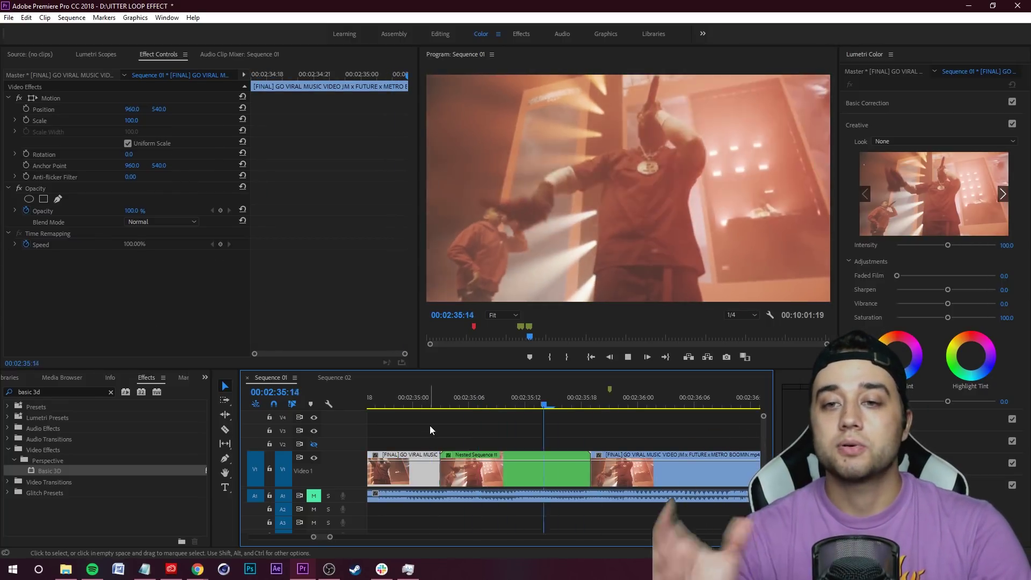
key("space")
left_click_drag(579, 404, 402, 404)
key("space")
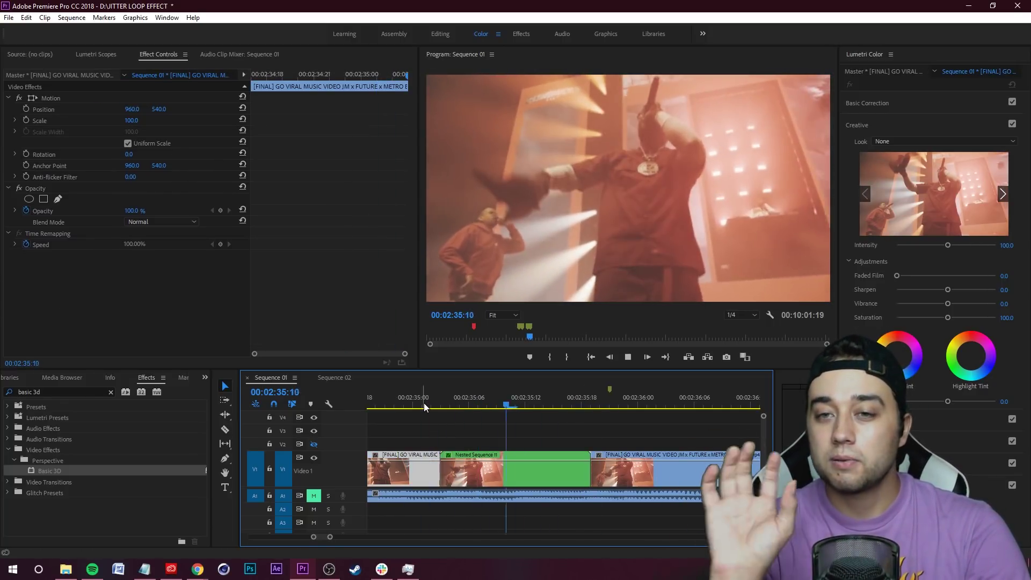
key("space")
Locate Nested Sequence 06 on V4 at 00:03:37:08 of Sequence 01, between the C0175.MP4 clips.
left_click(334, 378)
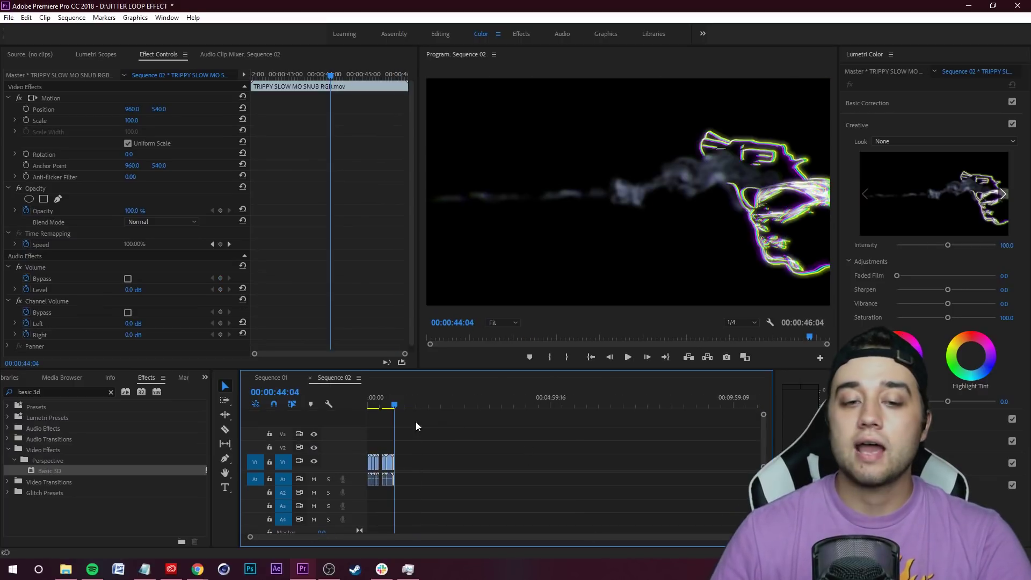
left_click(283, 383)
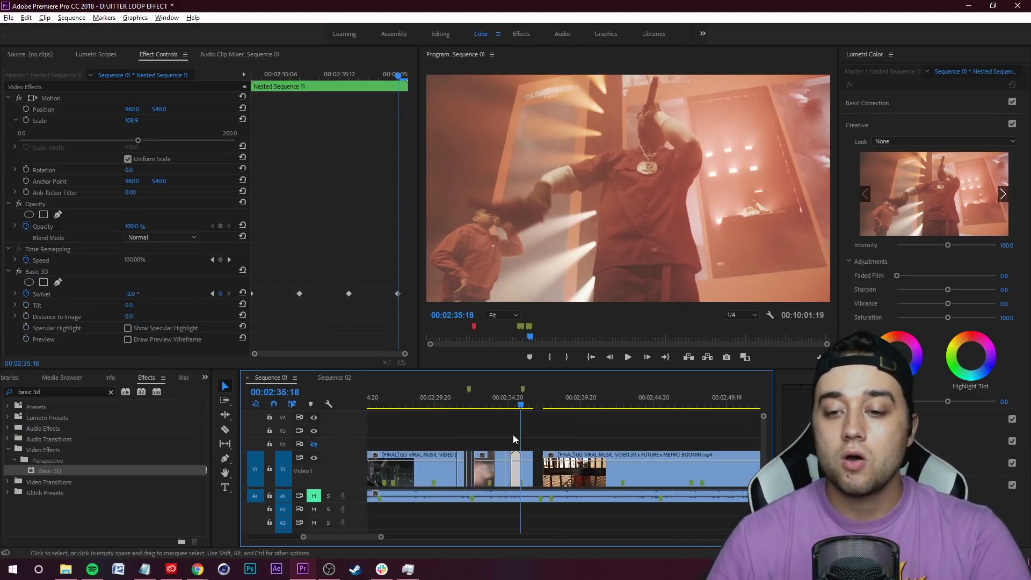
left_click_drag(513, 405, 682, 434)
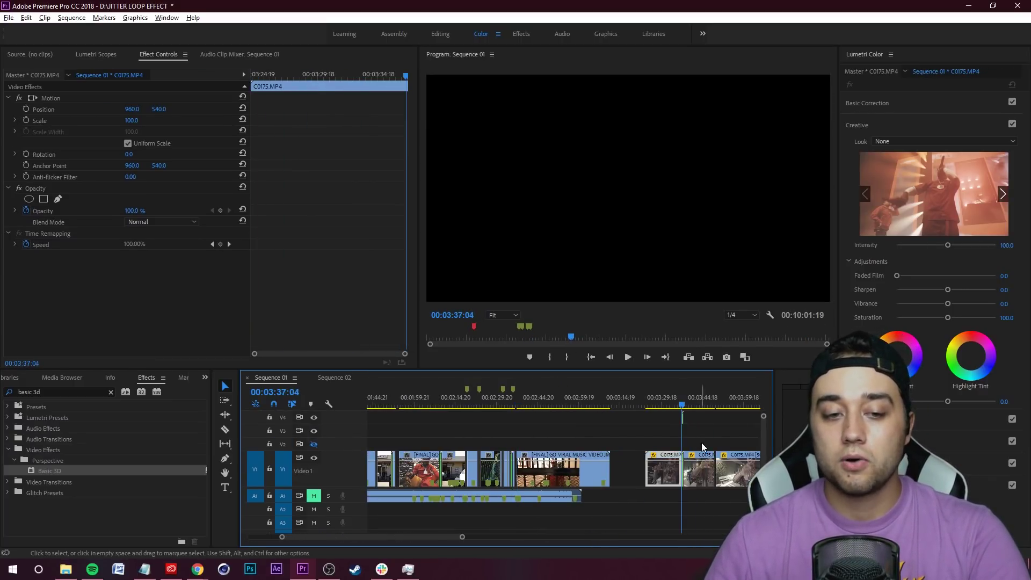
scroll(702, 444, "up", 4)
scroll(646, 444, "up", 8)
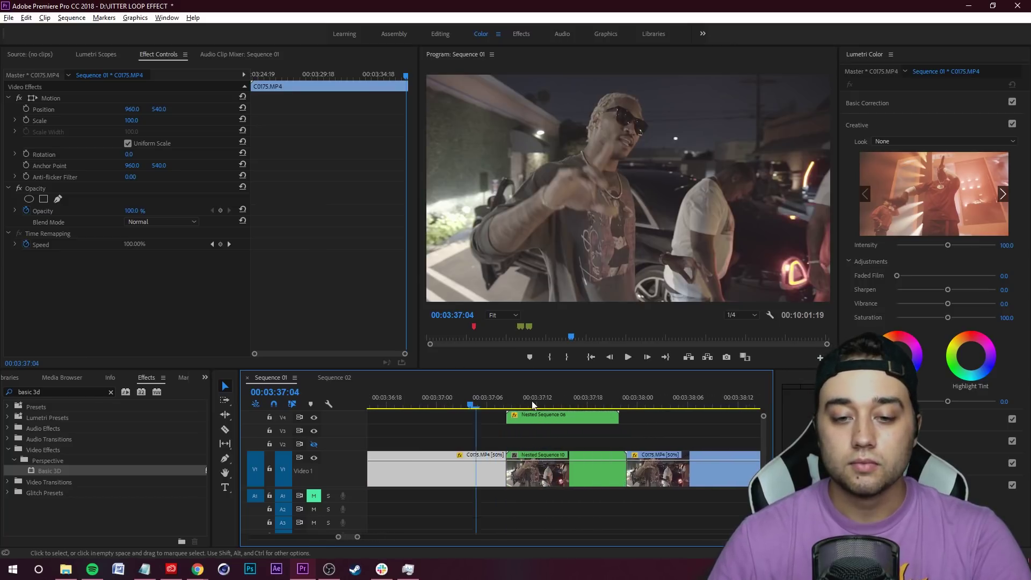
left_click(528, 420)
left_click_drag(442, 406, 495, 411)
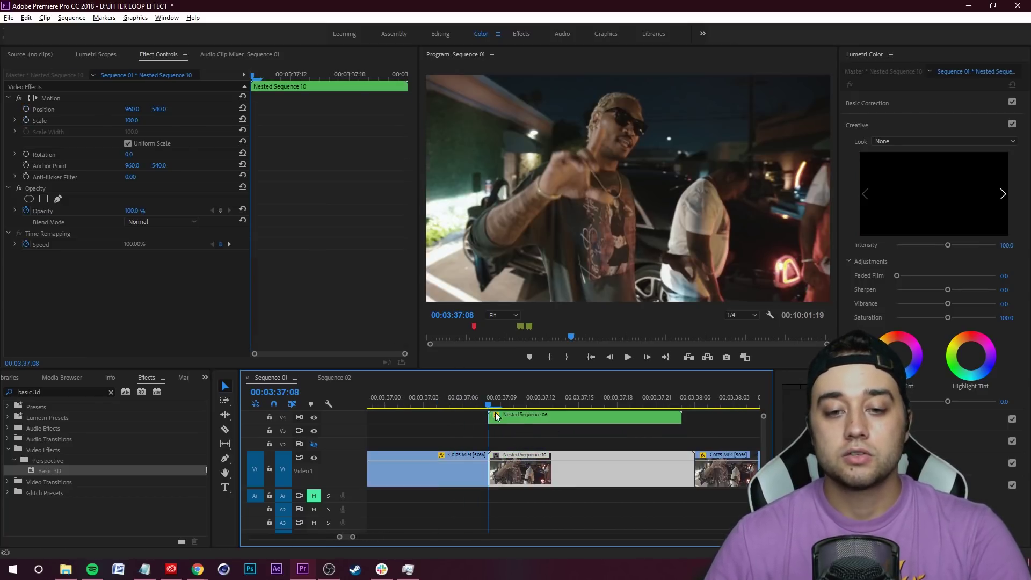
left_click(515, 417)
Copy the keyframed Basic 3D effect from Nested Sequence 11 and paste it onto Nested Sequence 06 on V4.
scroll(480, 441, "down", 9)
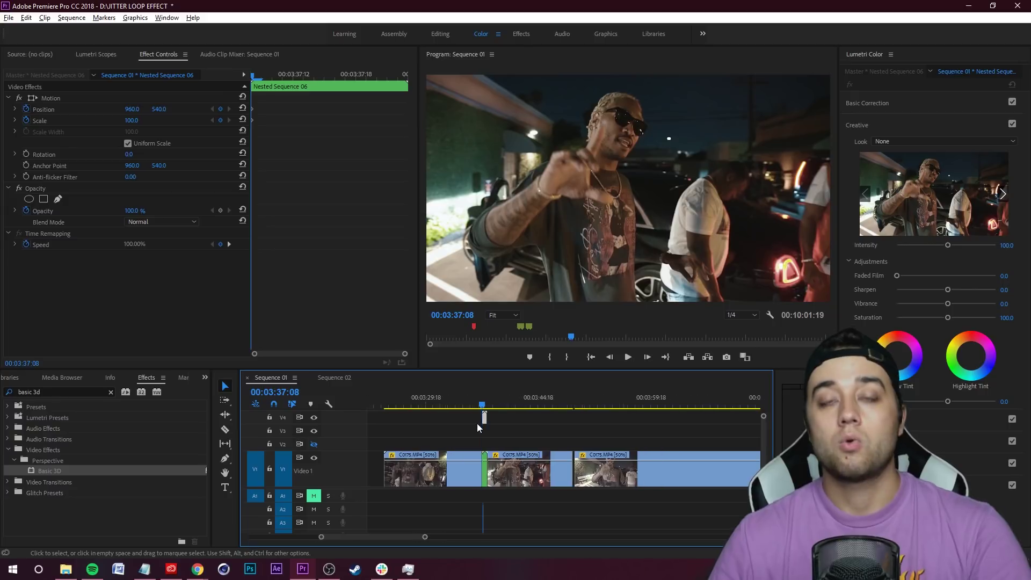
scroll(473, 433, "down", 2)
scroll(439, 441, "up", 3)
scroll(414, 452, "up", 5)
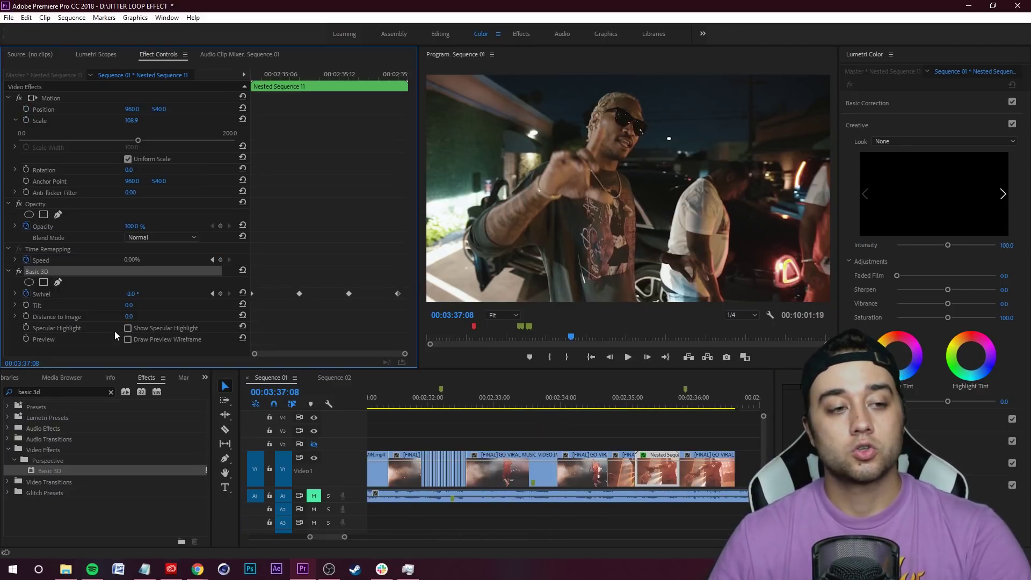
scroll(557, 463, "down", 5)
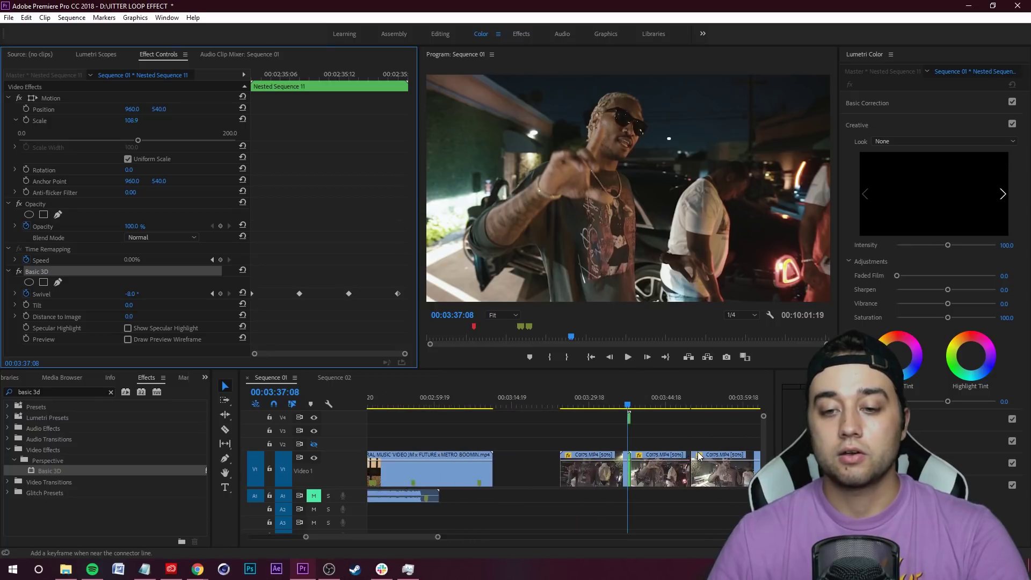
scroll(697, 452, "up", 8)
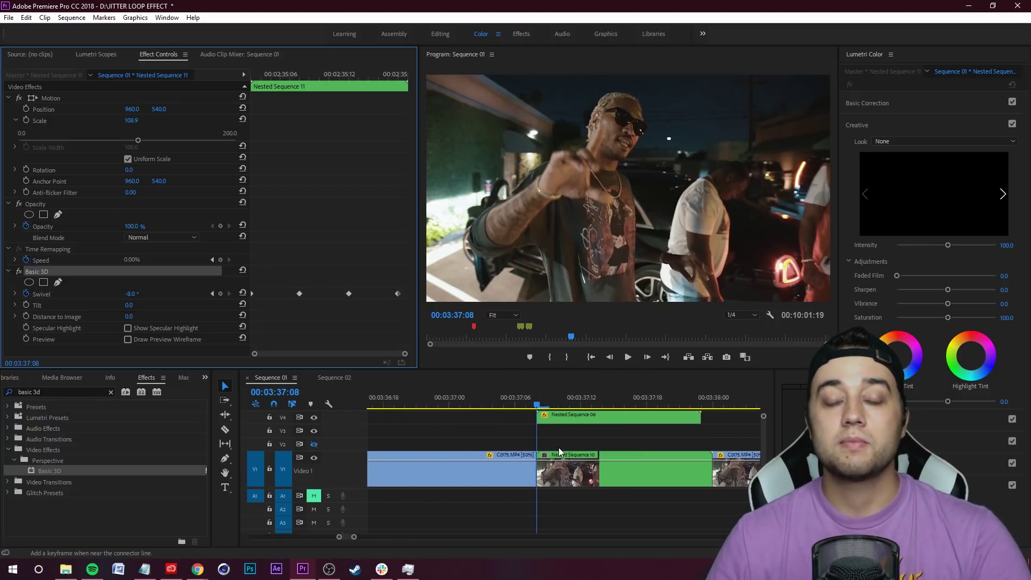
left_click(597, 416)
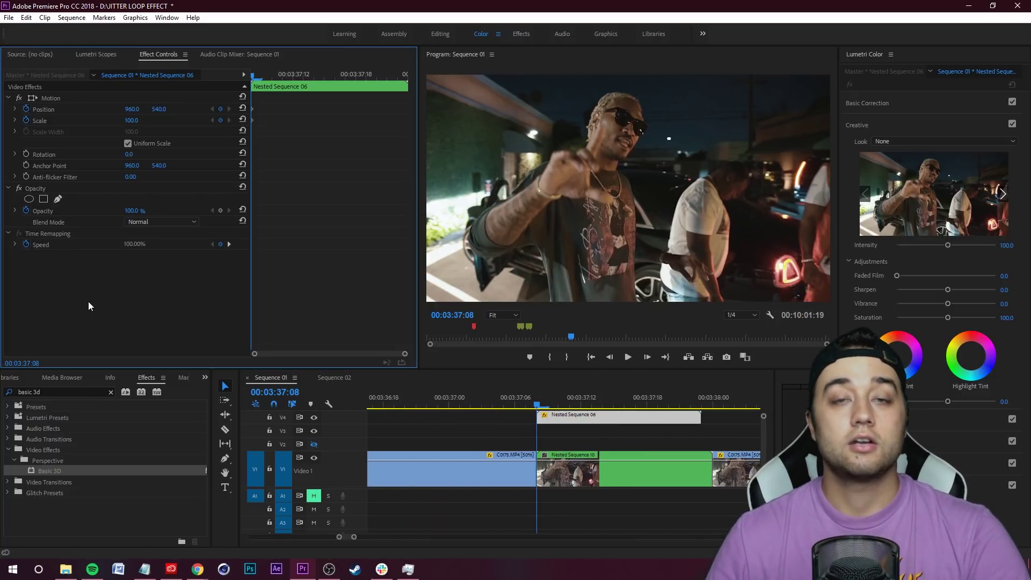
key("ctrl+v")
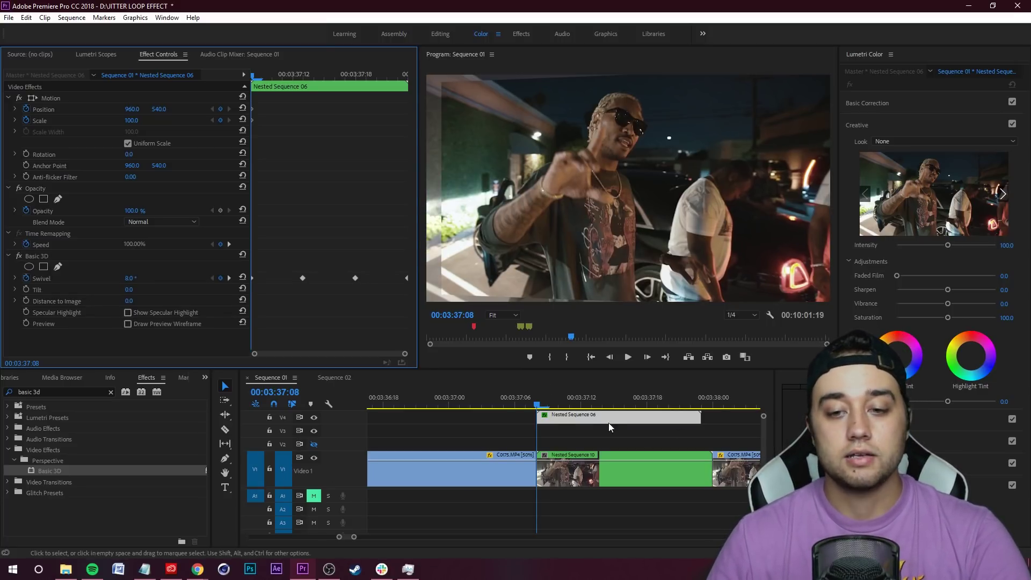
With track V1 hidden, remove the scale keyframing from Nested Sequence 06 and scale it up to about 108.9.
left_click(315, 458)
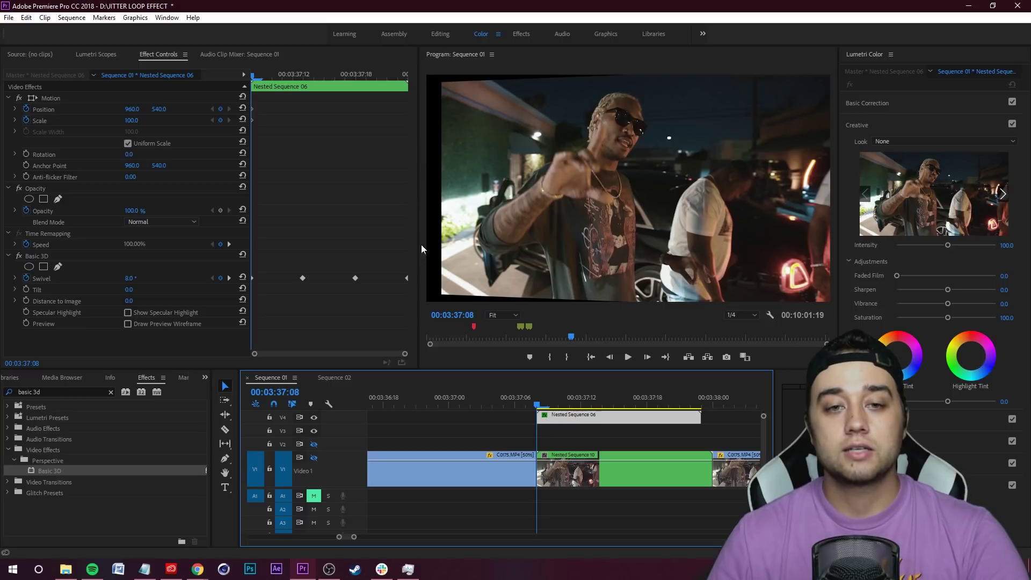
left_click(26, 120)
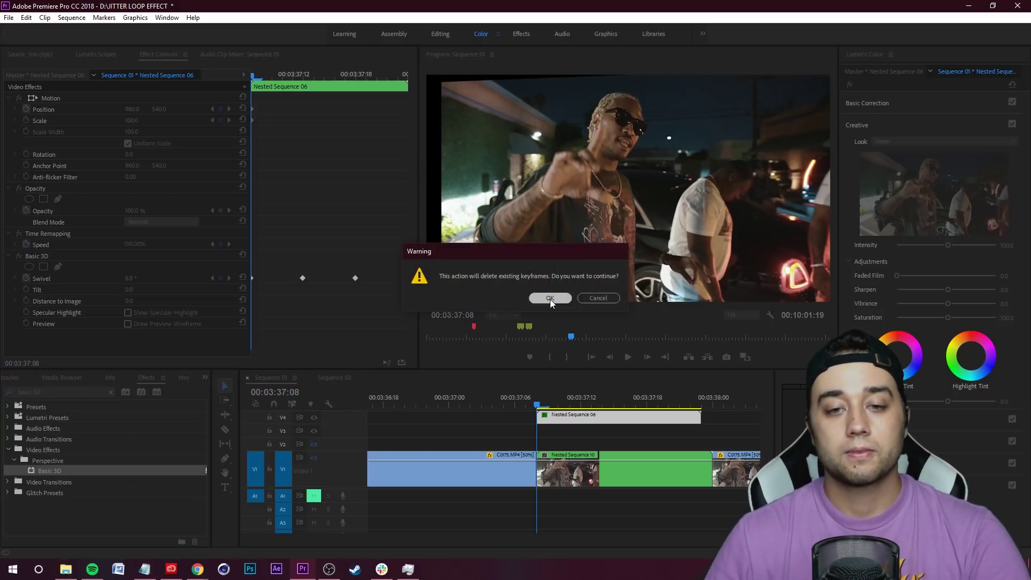
left_click(550, 299)
left_click(15, 120)
left_click_drag(128, 140, 137, 143)
Play back the swivelling Nested Sequence 06 several times with track V1 hidden.
key("space")
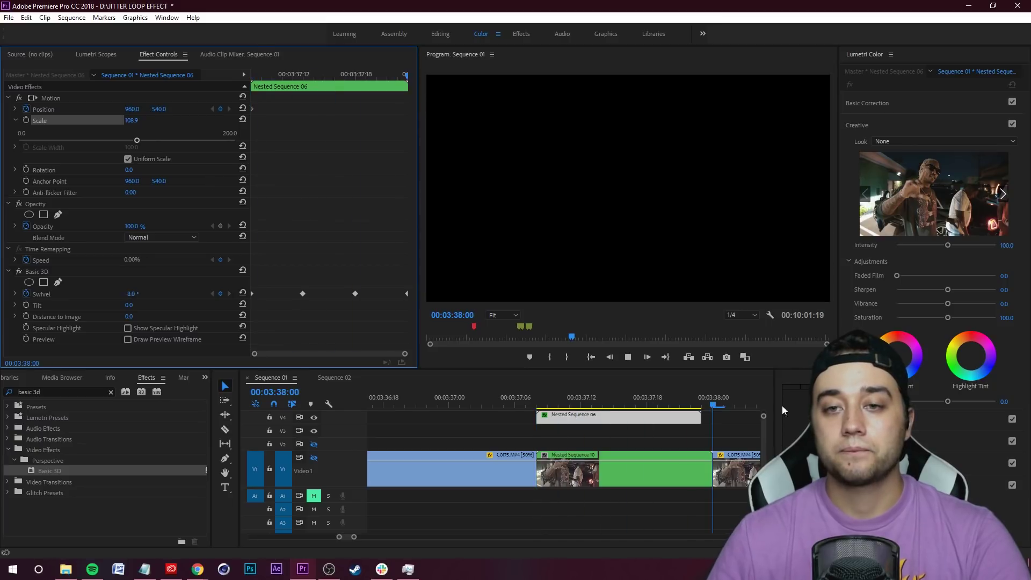
key("space")
left_click_drag(698, 405, 532, 404)
key("space")
key("space")
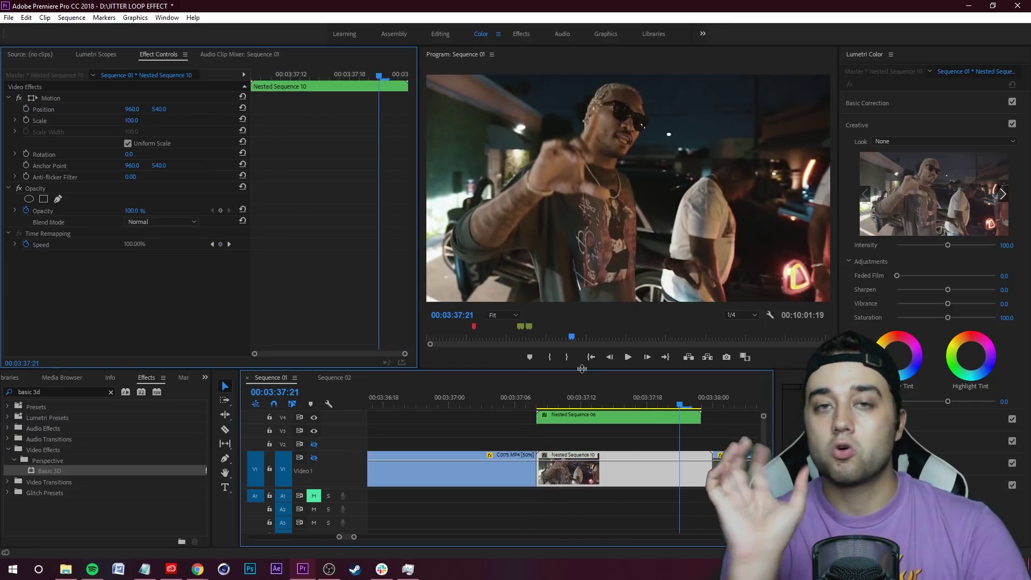
left_click_drag(672, 404, 389, 416)
key("space")
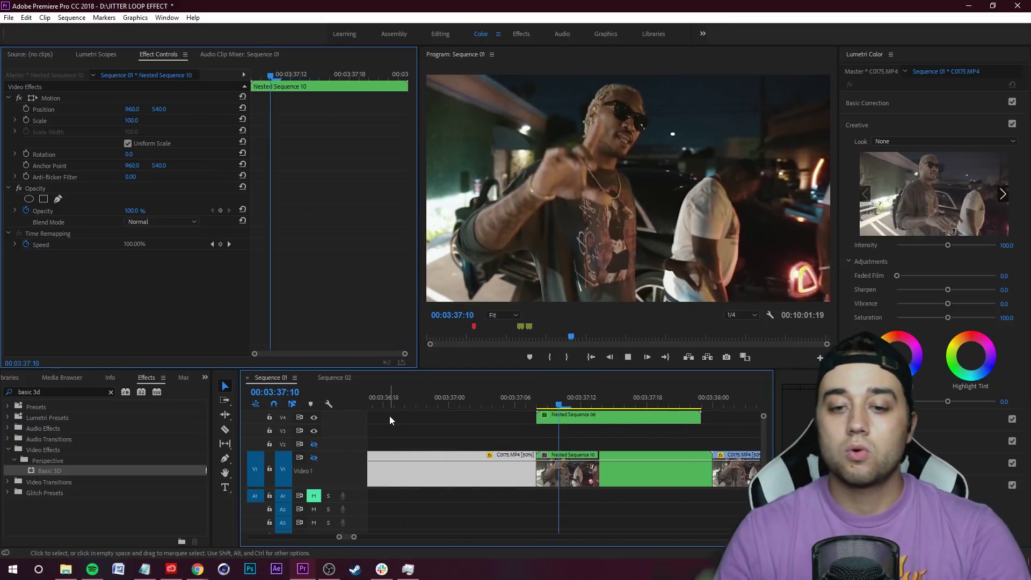
key("space")
Show track V1 again and replay the lead-in from the C0175.MP4 clip through Nested Sequence 06.
left_click_drag(548, 405, 417, 408)
left_click(314, 458)
key("space")
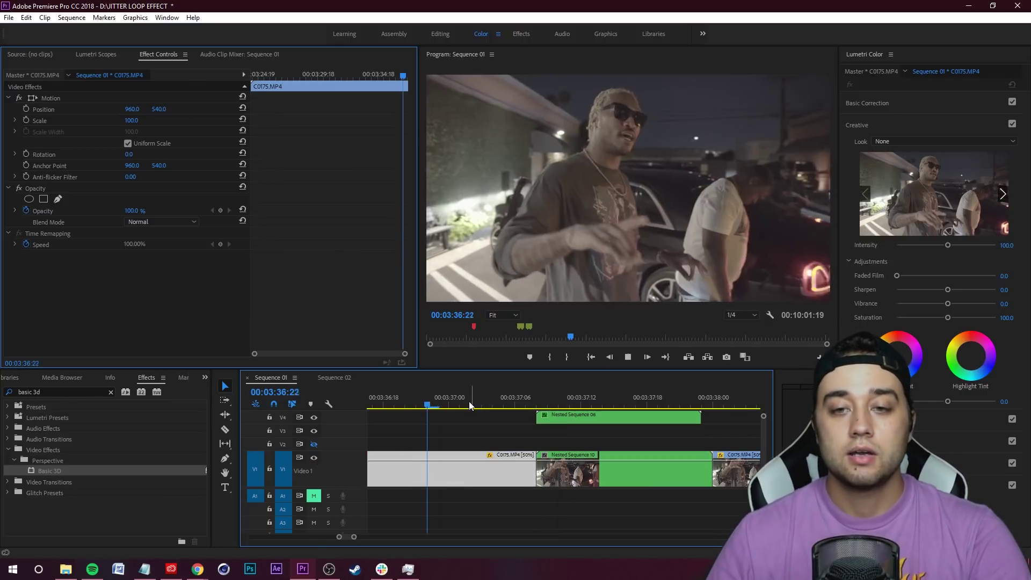
key("space")
left_click_drag(629, 407, 489, 411)
key("space")
key("space")
left_click_drag(687, 403, 530, 440)
key("space")
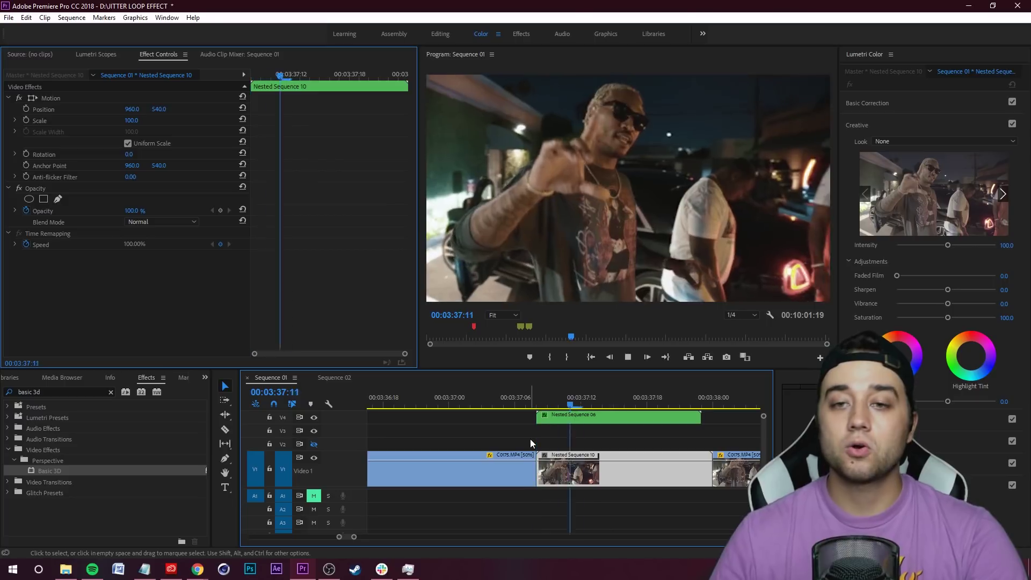
Replay the transition from the C0175.MP4 clip into the V4 nested loop several times to review the swivel effect.
key("space")
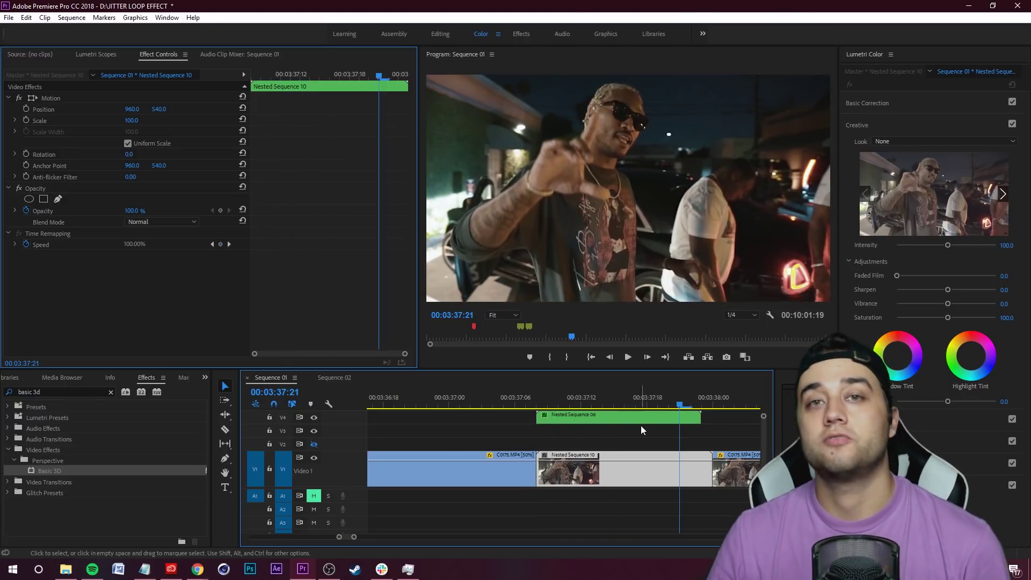
left_click_drag(681, 404, 479, 415)
key("space")
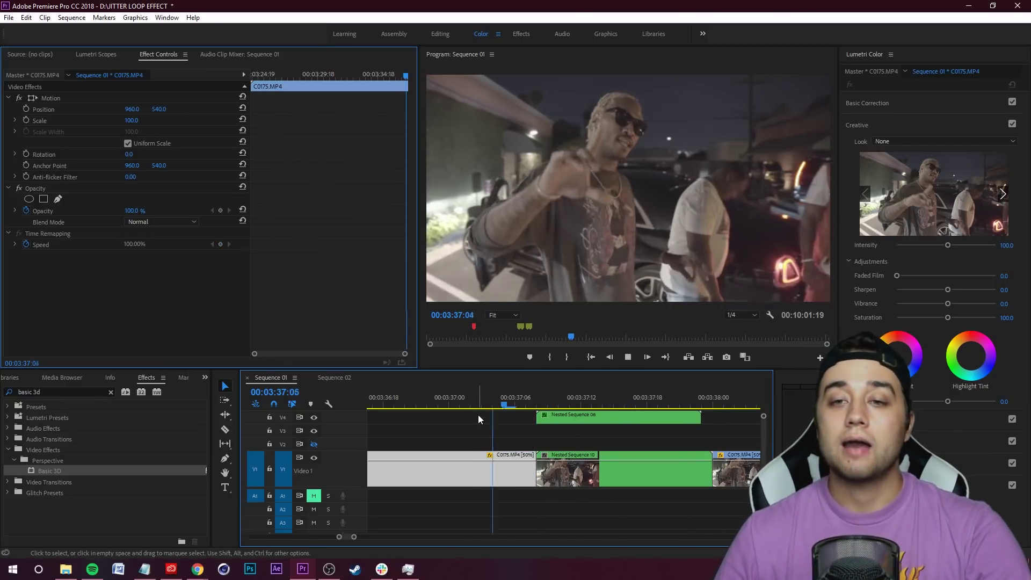
key("space")
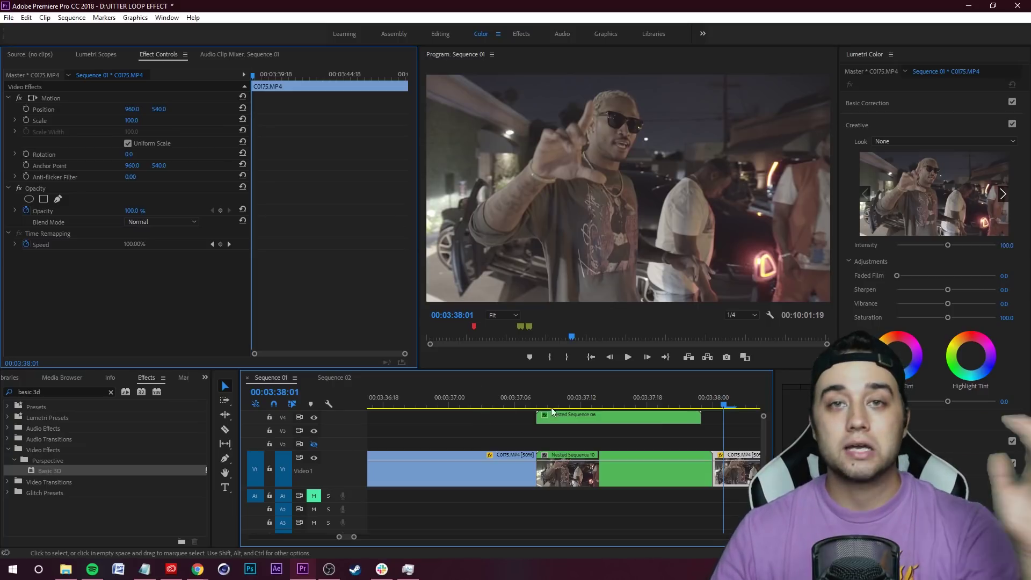
left_click(424, 404)
key("space")
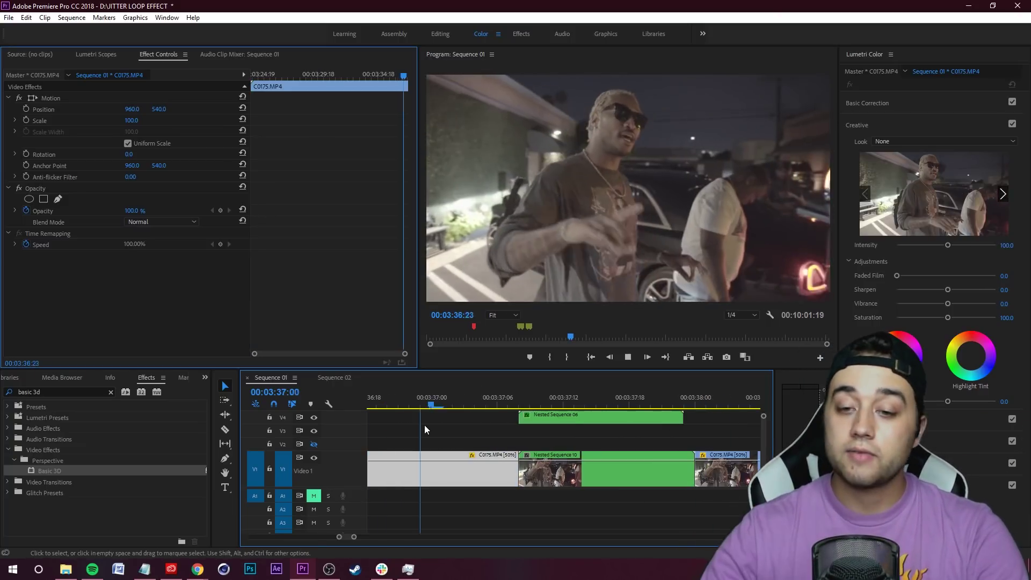
key("space")
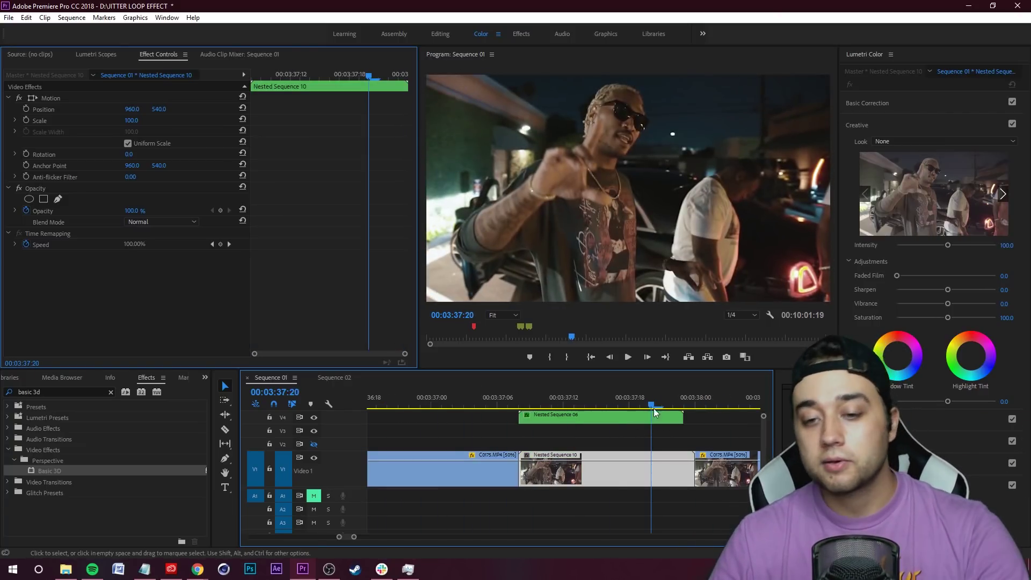
left_click_drag(653, 408, 432, 452)
key("space")
key("space")
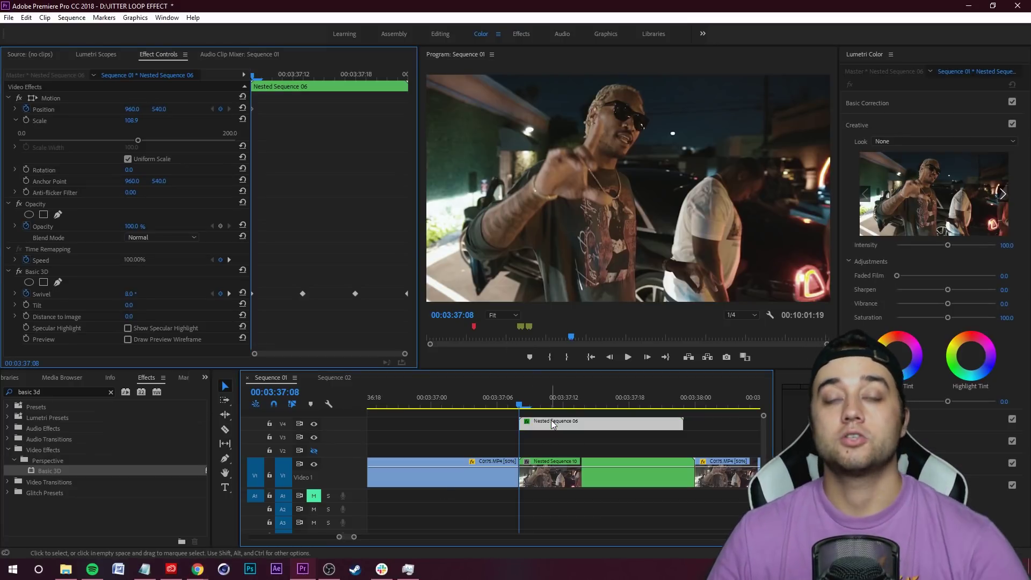
Clear the existing position keyframes on Nested Sequence 06 and start new Position and Scale keyframes at its beginning.
left_click(26, 109)
key("Return")
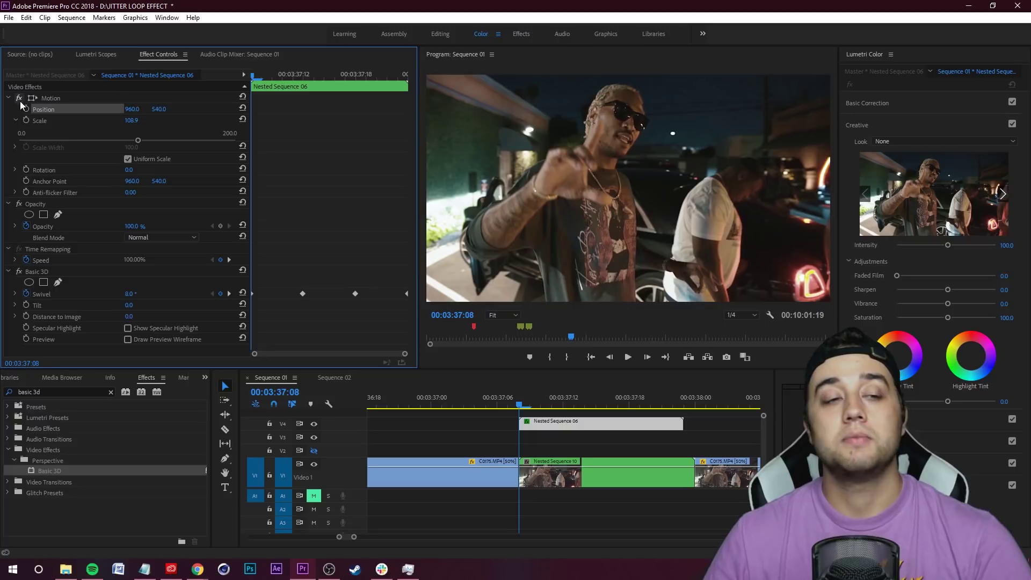
left_click(26, 109)
left_click(25, 120)
Near the end of Nested Sequence 06, keyframe a larger scale and a lower picture position, placing both keyframes at the clip's end.
left_click_drag(519, 407, 664, 417)
left_click_drag(138, 146, 152, 144)
left_click_drag(163, 109, 414, 122)
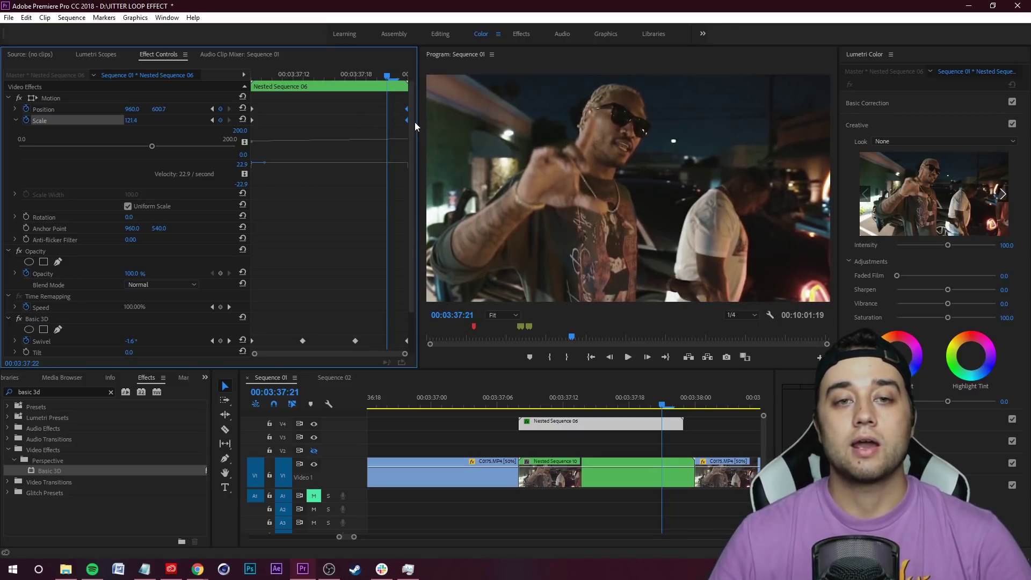
Play back Nested Sequence 06 from its start to review the combined zoom and swivel.
left_click_drag(664, 406, 520, 437)
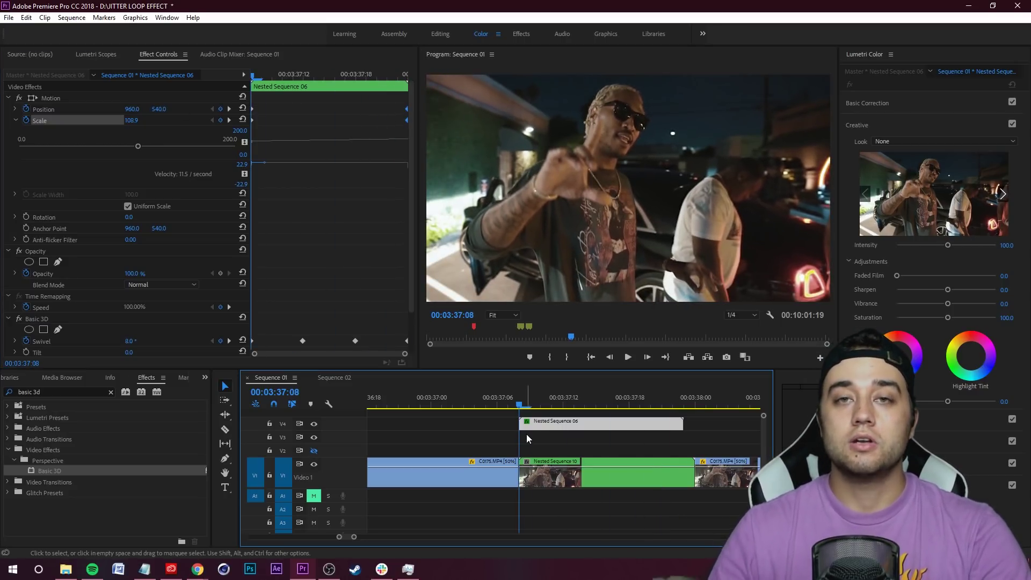
key("space")
key("space")
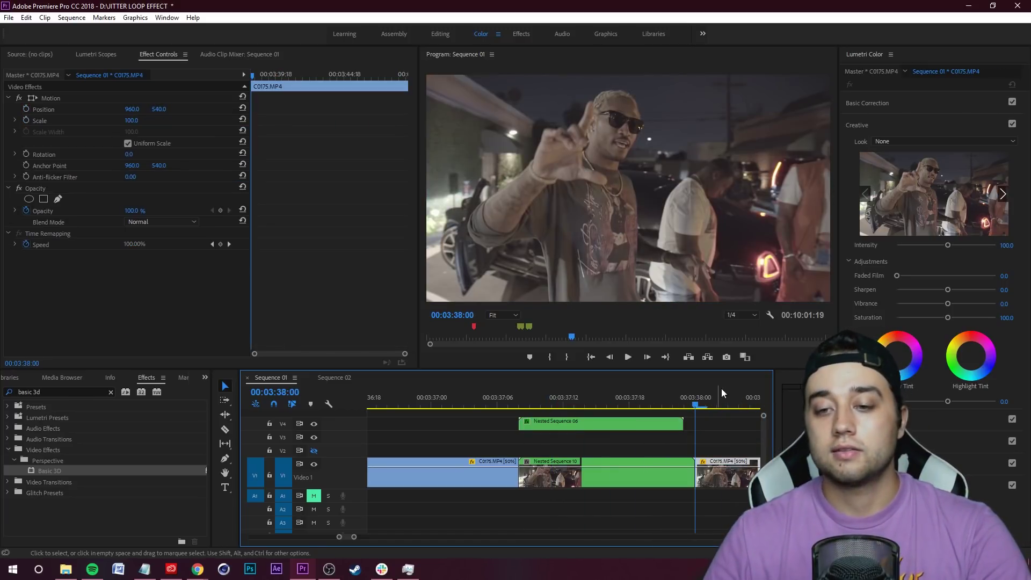
Turn off the Basic 3D effect on Nested Sequence 06 and play back its position and scale animation alone.
left_click(519, 404)
left_click(533, 421)
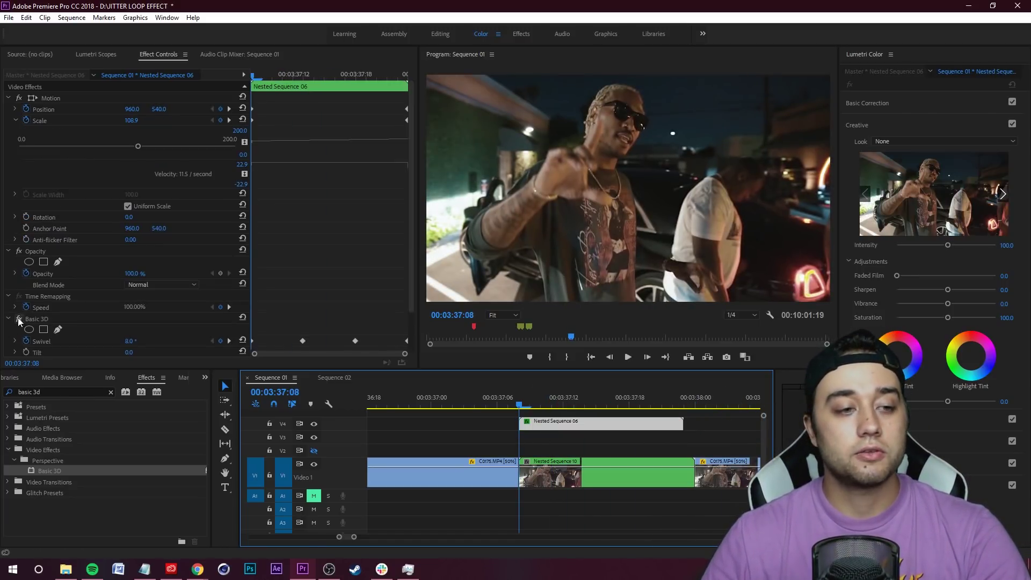
left_click(19, 320)
key("space")
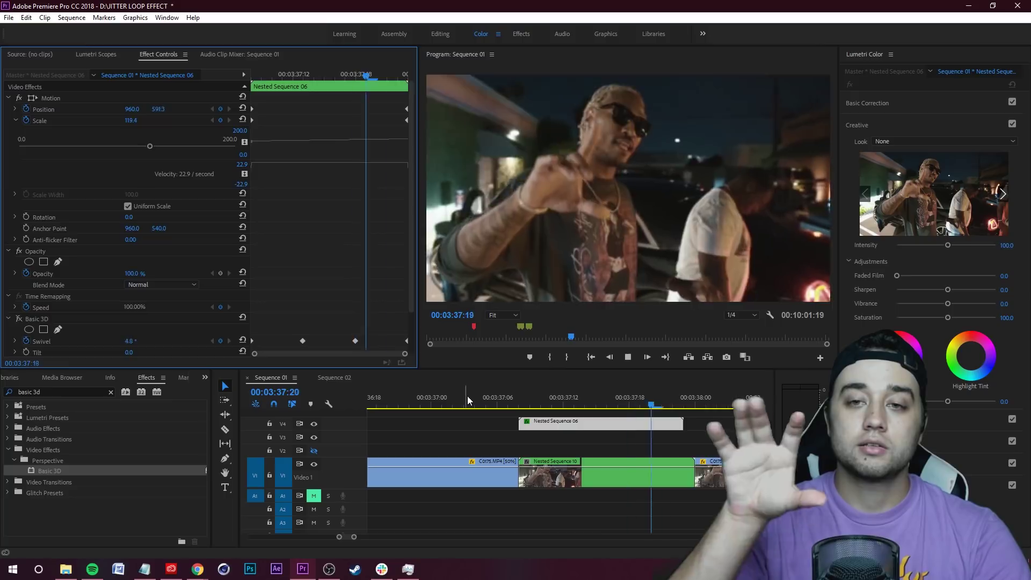
key("space")
left_click_drag(686, 403, 511, 423)
Select Nested Sequence 06 with the playhead at its start and clear the effects search.
left_click(540, 423)
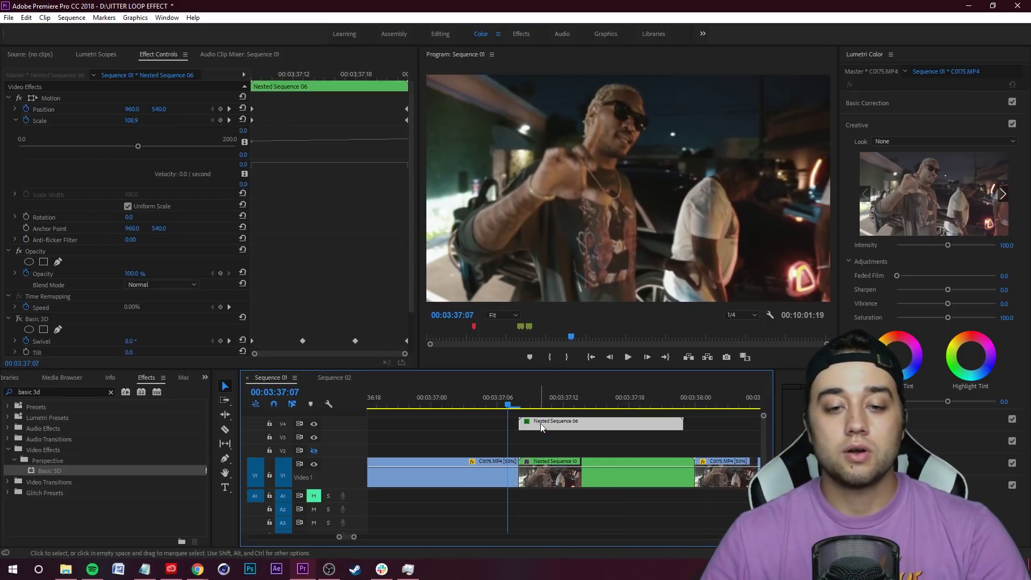
left_click(519, 402)
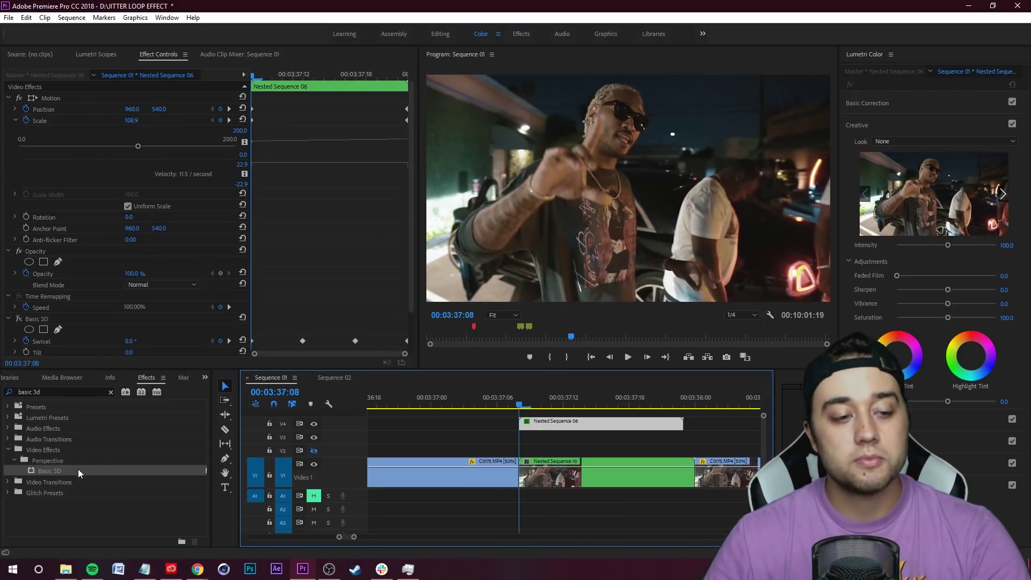
left_click(108, 393)
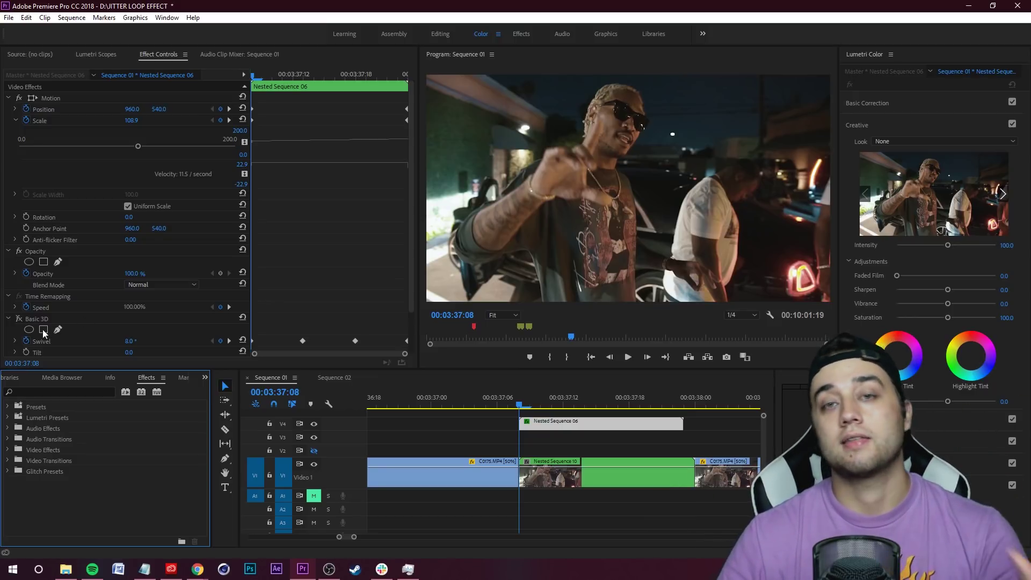
Replay the loop with Basic 3D turned off, starting from the C0175.MP4 clip and again from the start of Nested Sequence 06.
left_click(467, 403)
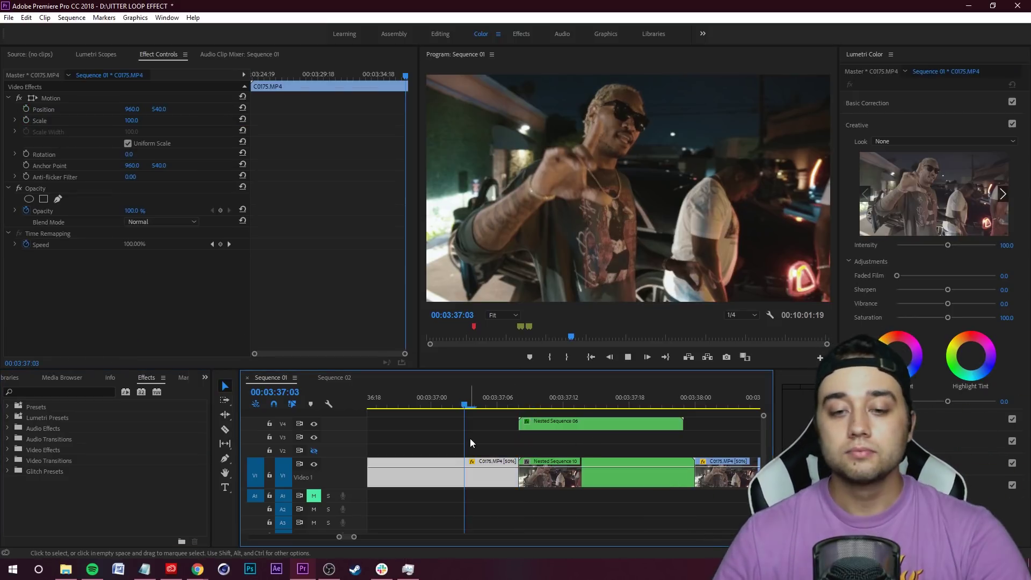
key("space")
key("space")
left_click_drag(681, 405, 529, 407)
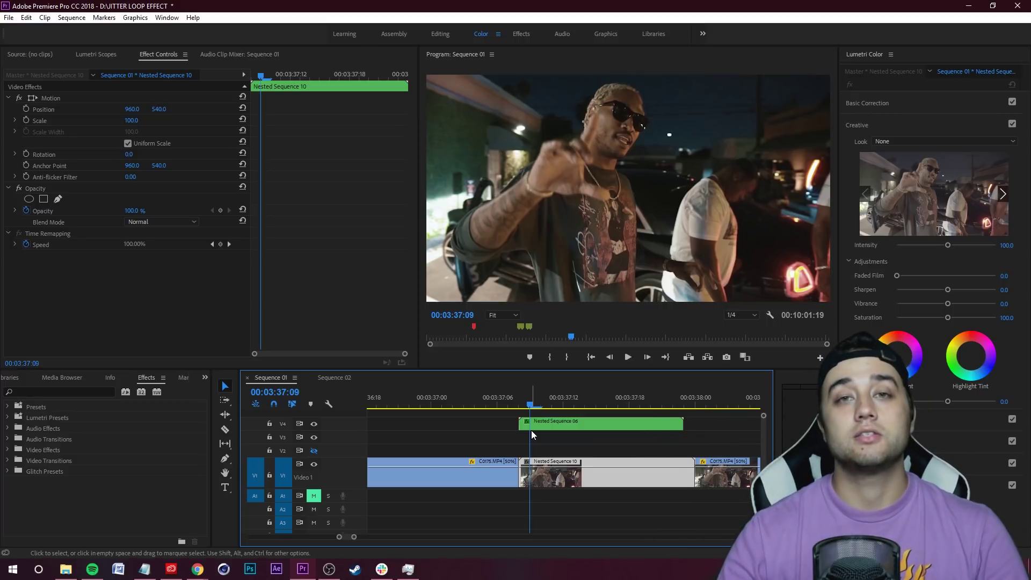
key("Up")
key("shift+Down")
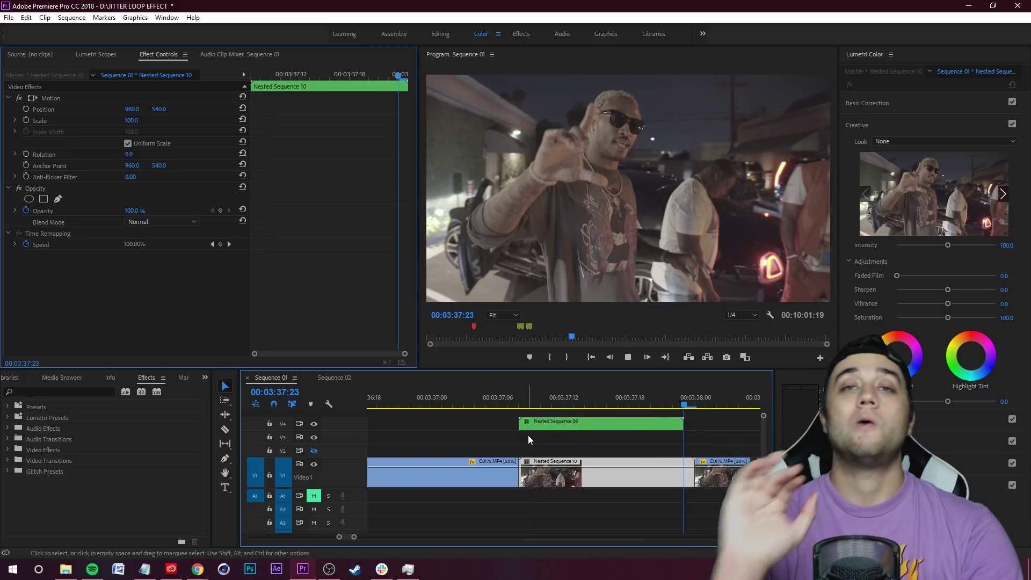